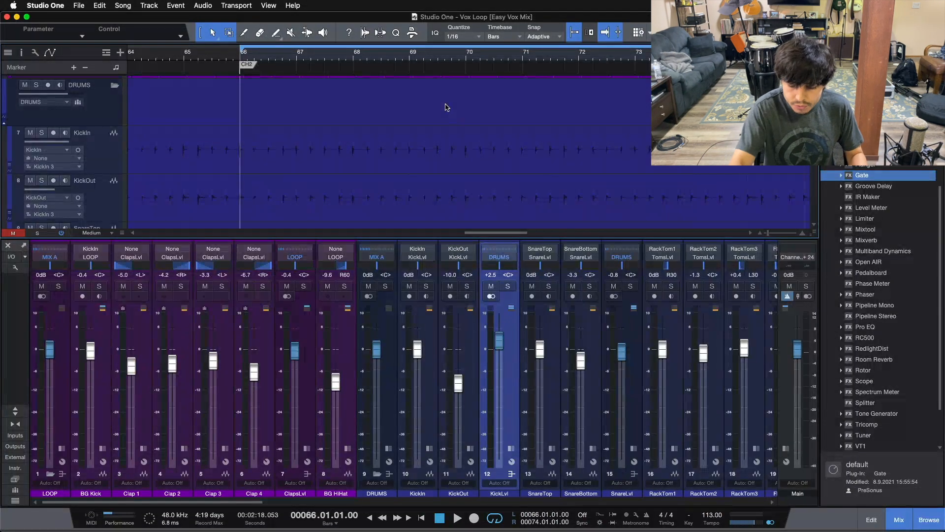
Play the session and solo the DRUMS bus channel in the mixer.
key(space)
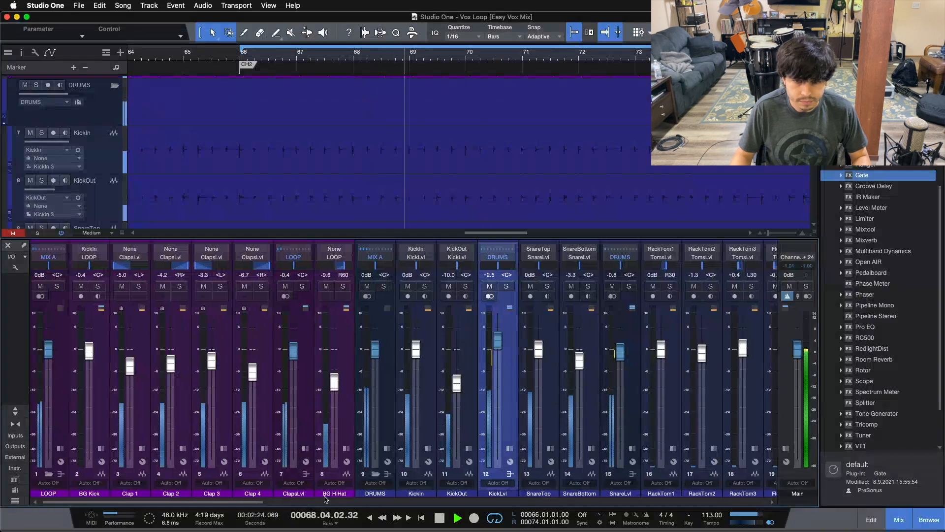
scroll(215, 386, right, 5)
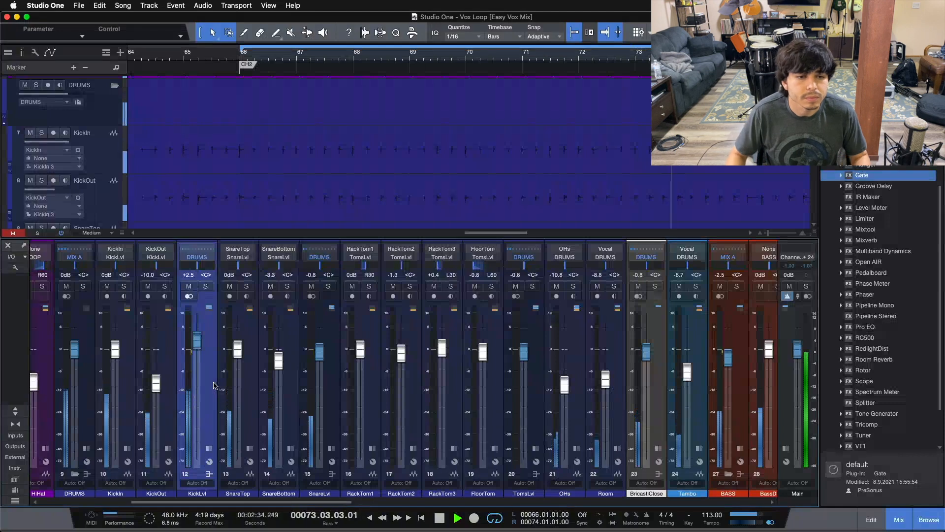
click(83, 286)
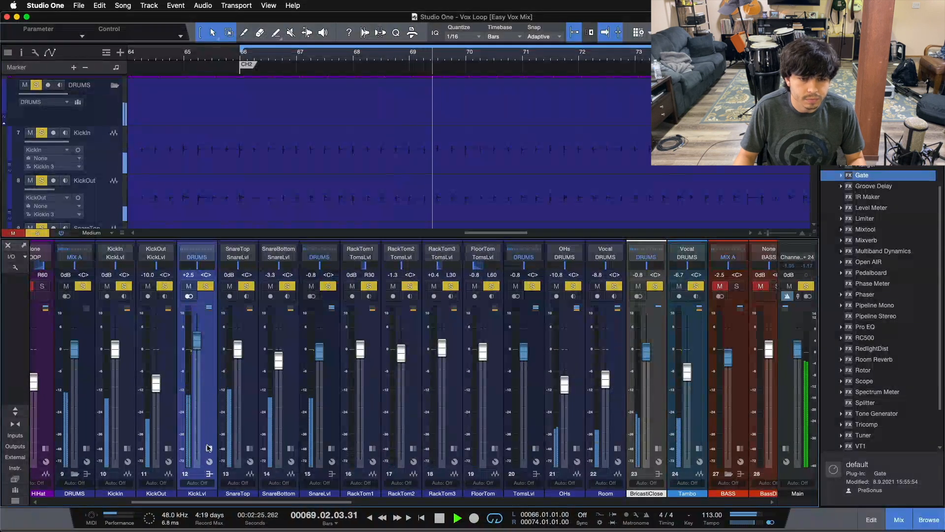
click(207, 447)
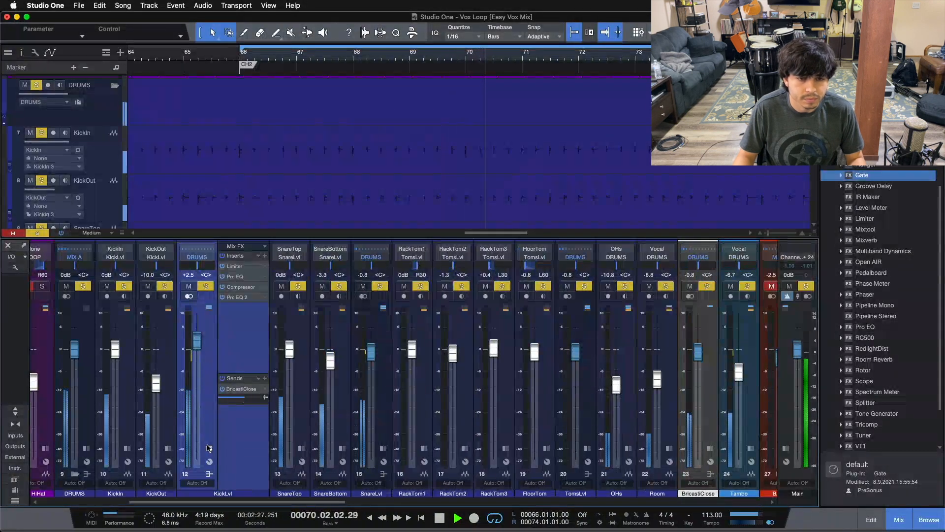
click(208, 447)
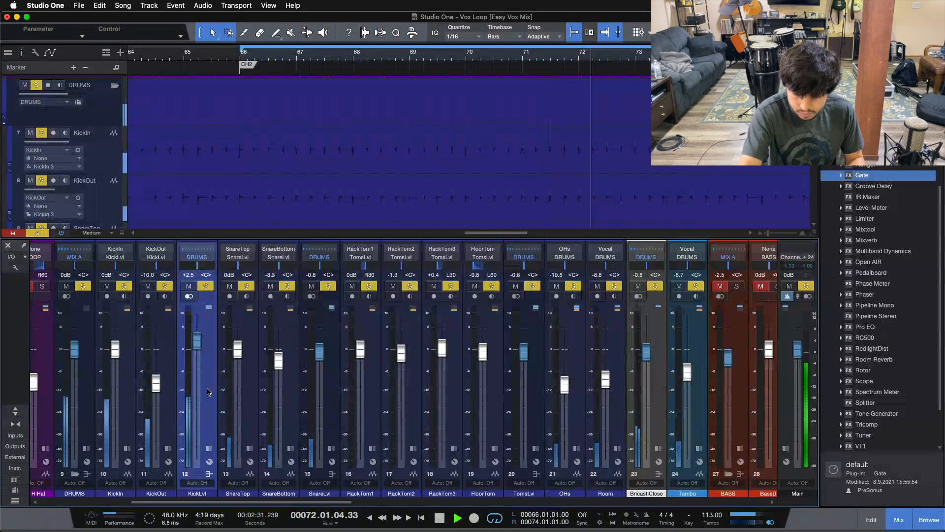
key(space)
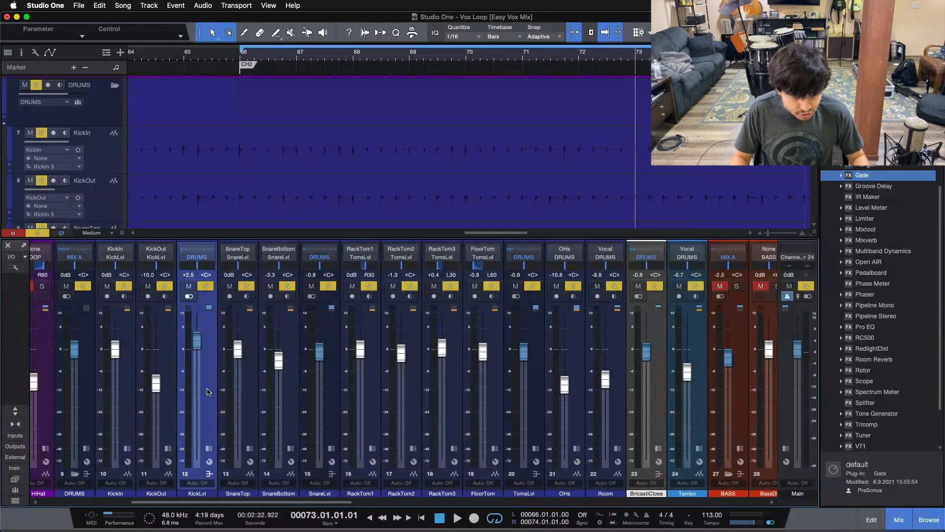
Solo only the KickLvl bus and play the kick drums back from the start.
click(204, 288)
click(205, 287)
key(KP_1)
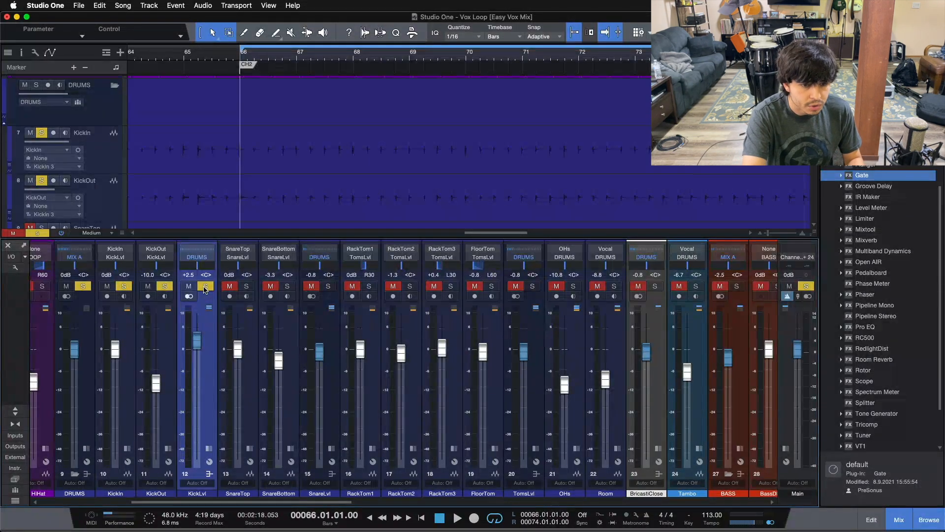
key(space)
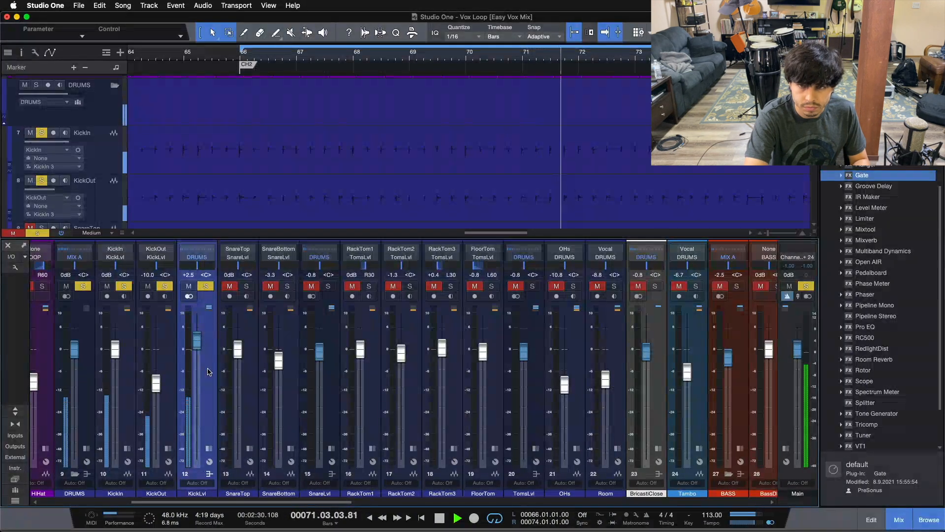
key(space)
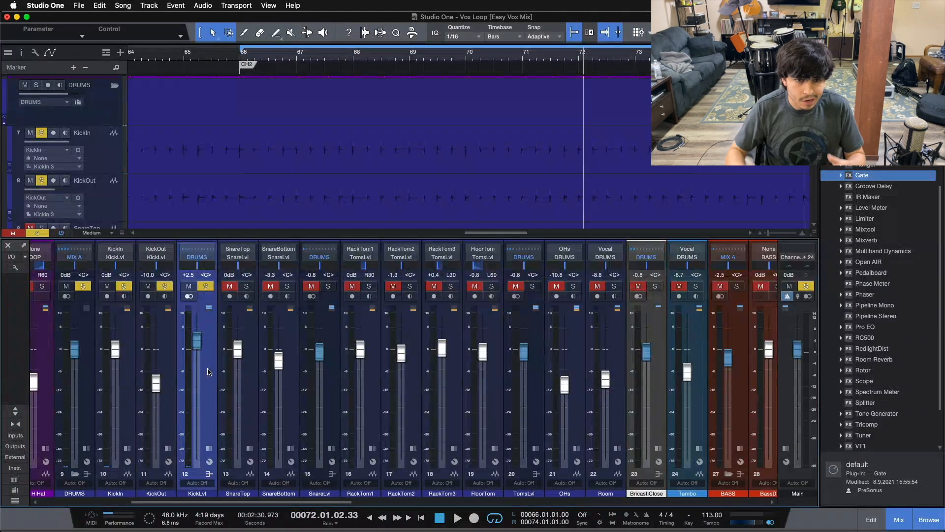
Add a new bus channel and name it KICKLOW.
right_click(209, 373)
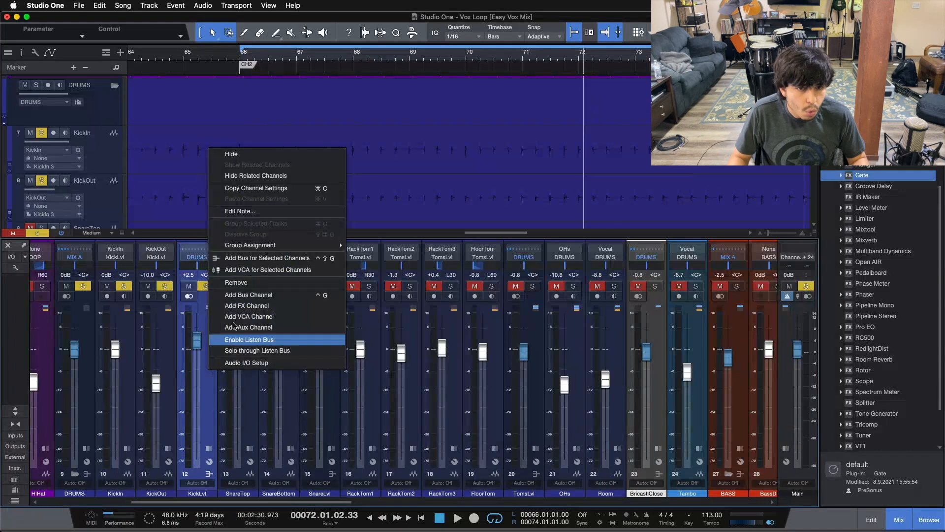
click(239, 302)
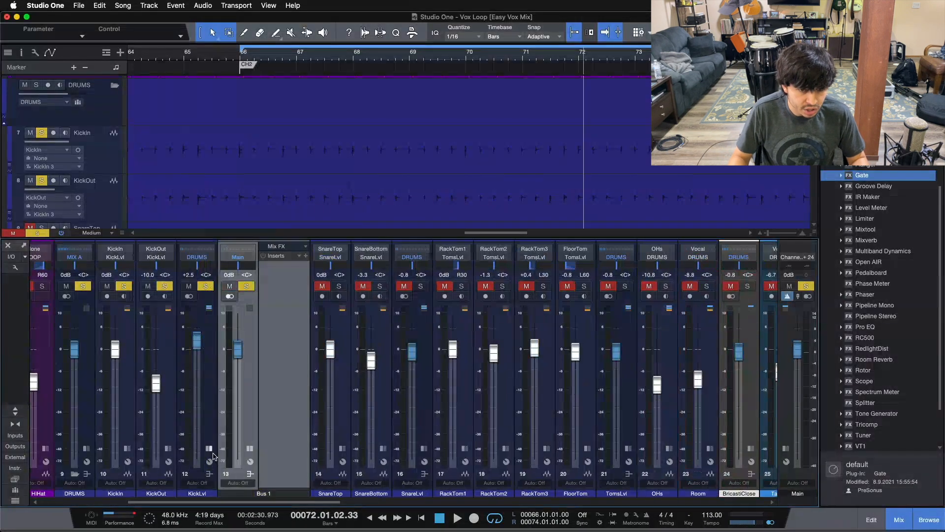
click(210, 474)
double_click(308, 493)
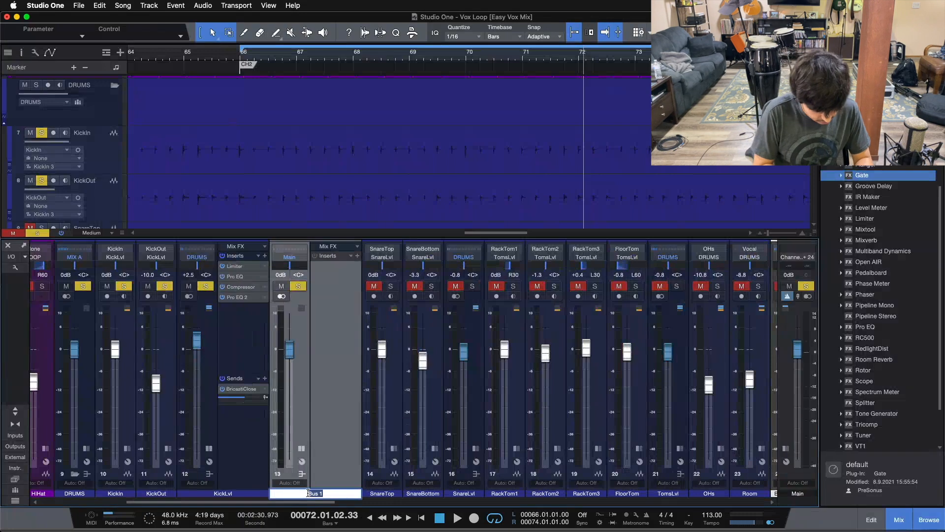
text(KICKLOW)
key(Return)
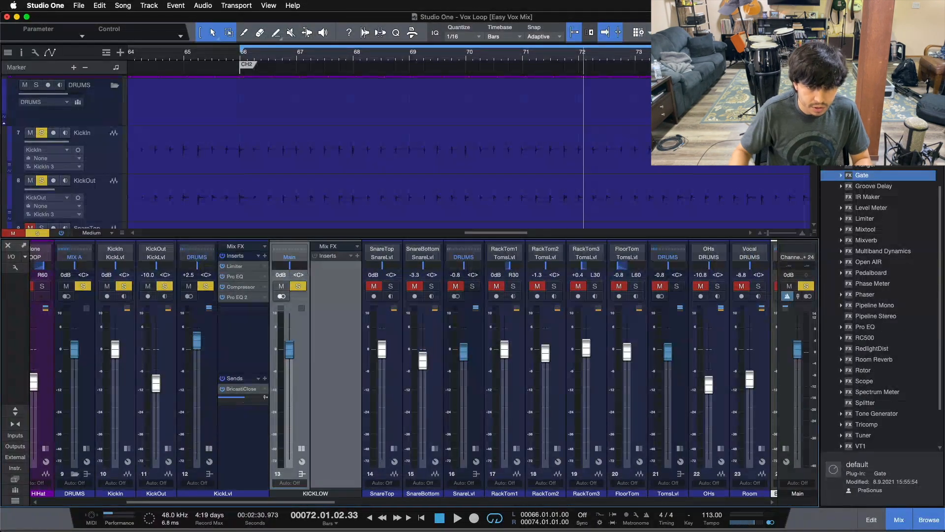
Color the KICKLOW bus red and route its output to the DRUMS bus.
click(309, 494)
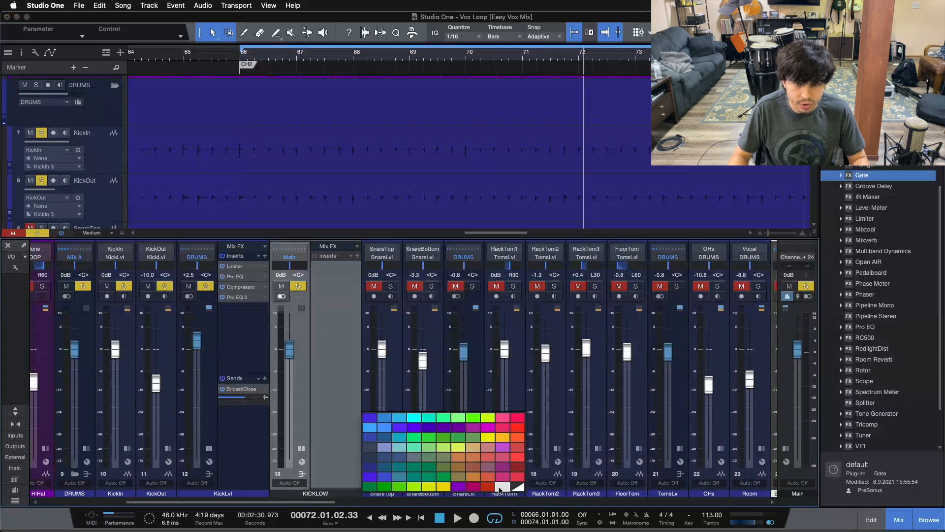
click(500, 489)
click(289, 256)
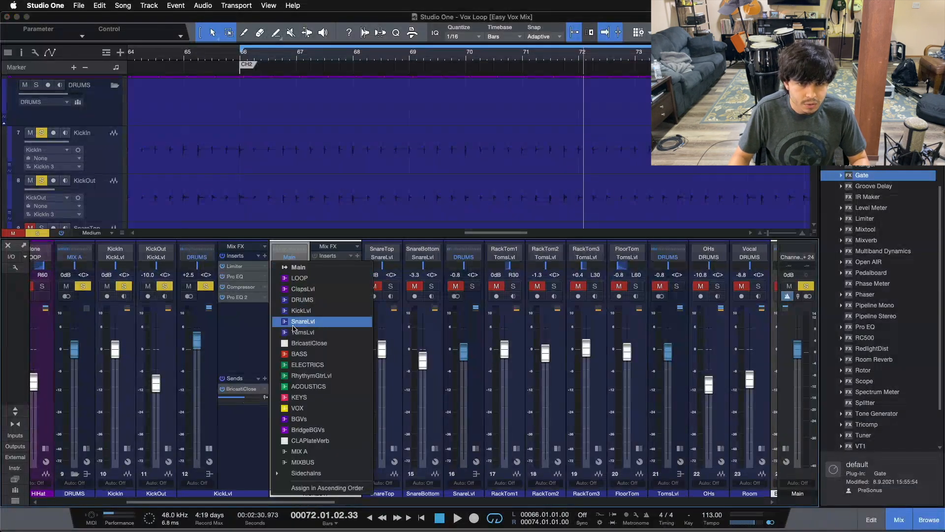
click(302, 300)
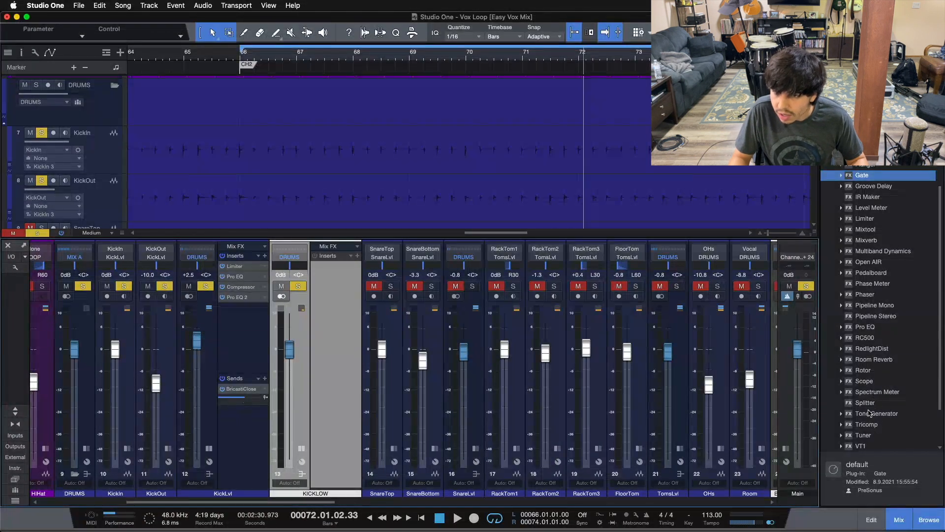
Insert a Tone Generator plugin on the KICKLOW bus.
scroll(870, 352, up, 4)
scroll(870, 346, down, 3)
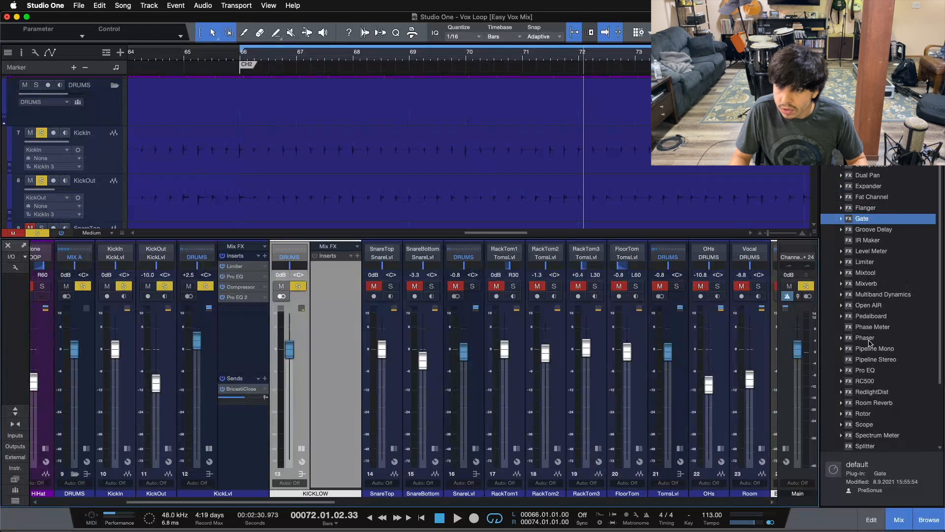
scroll(876, 408, down, 3)
mouse_move(877, 392)
mouse_down()
mouse_move(866, 416)
mouse_move(331, 288)
mouse_up()
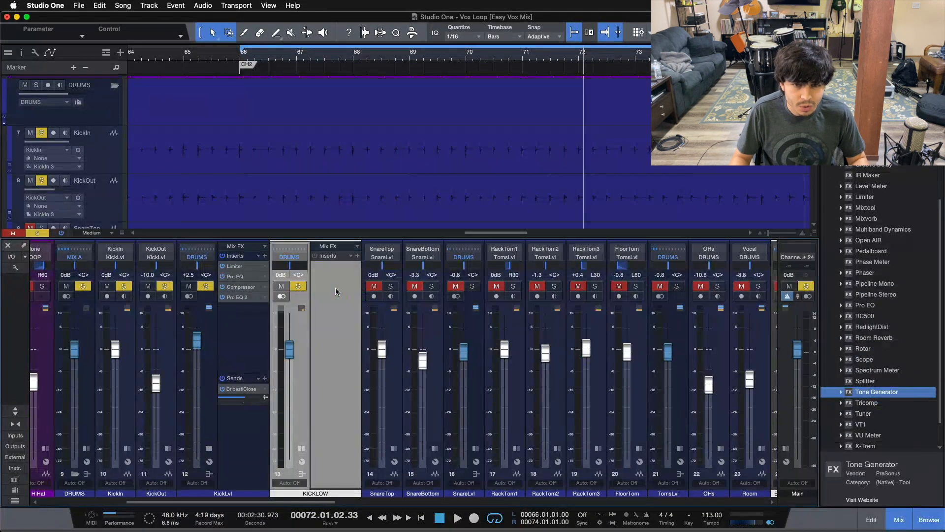
drag(426, 329, 329, 348)
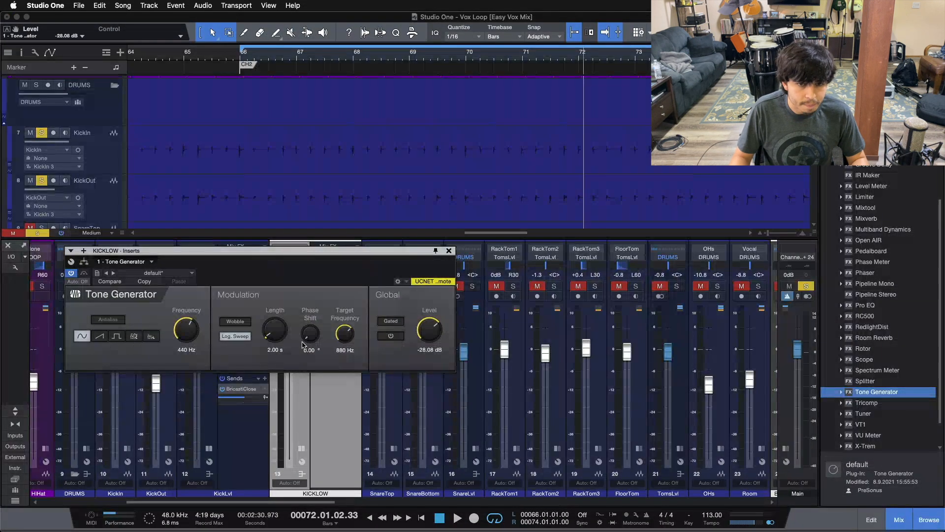
Solo the KICKLOW bus during playback.
key(space)
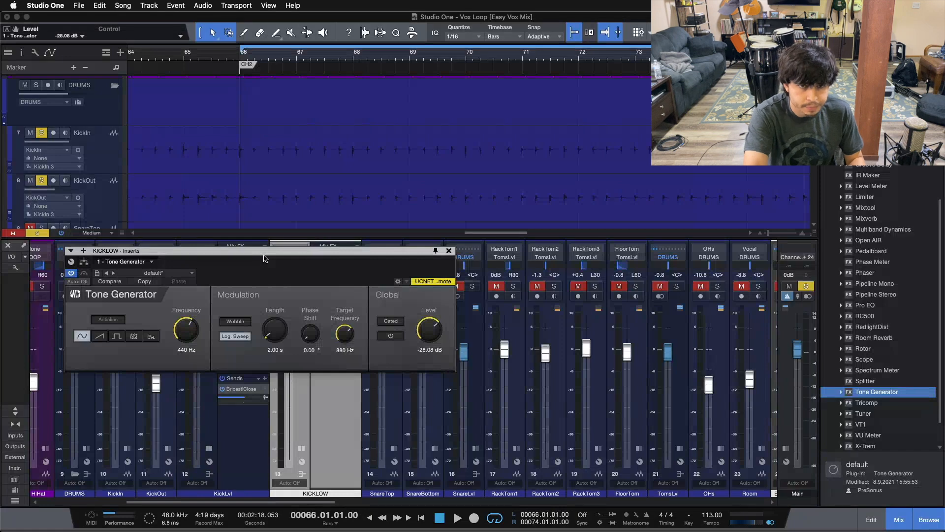
key(space)
drag(264, 259, 580, 275)
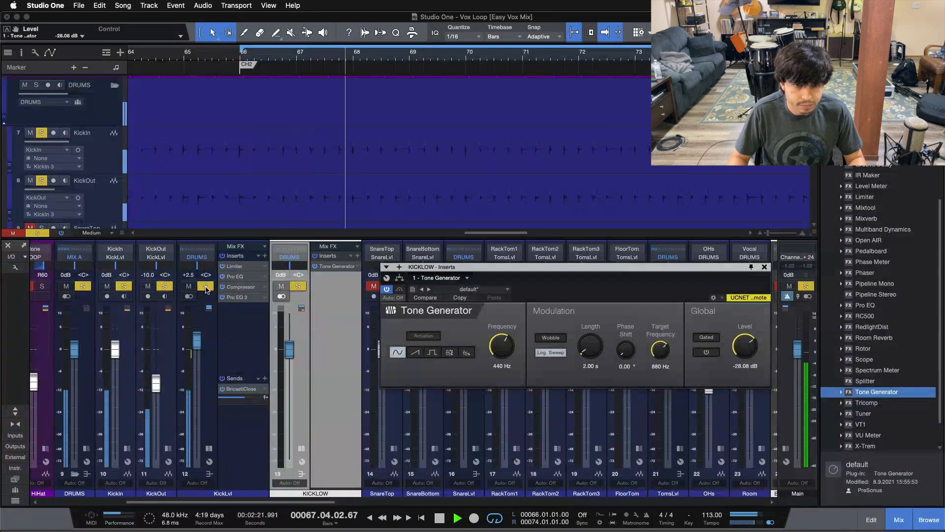
alt+click(299, 287)
Set the Tone Generator level to -30 dB and switch the generator on.
drag(536, 291, 442, 298)
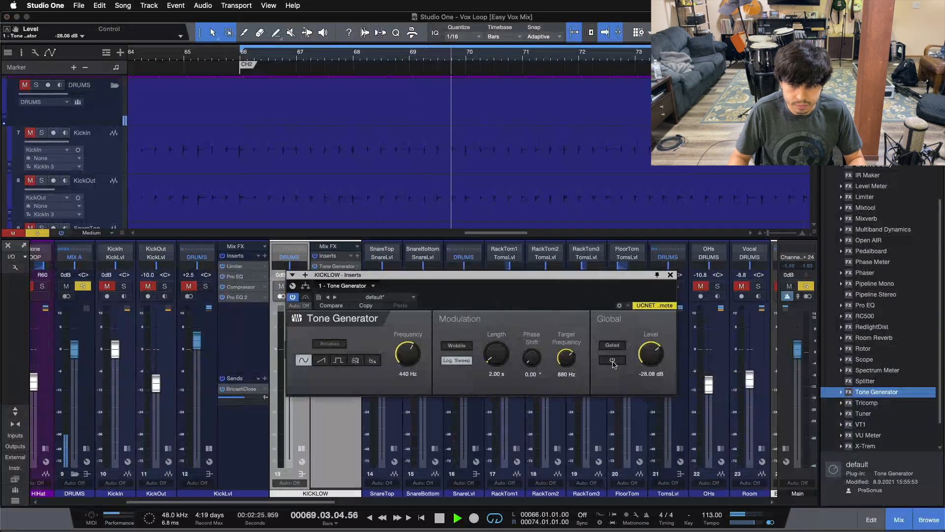
drag(651, 353, 650, 364)
click(612, 360)
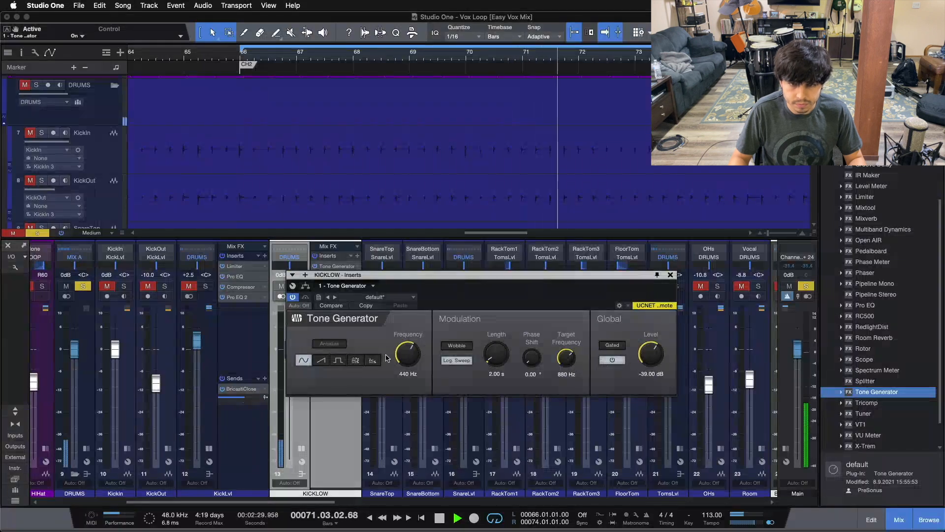
Set the Tone Generator frequency to 73.7 Hz while listening.
drag(404, 351, 404, 358)
scroll(404, 358, down, 8)
scroll(403, 357, down, 2)
scroll(403, 357, down, 1)
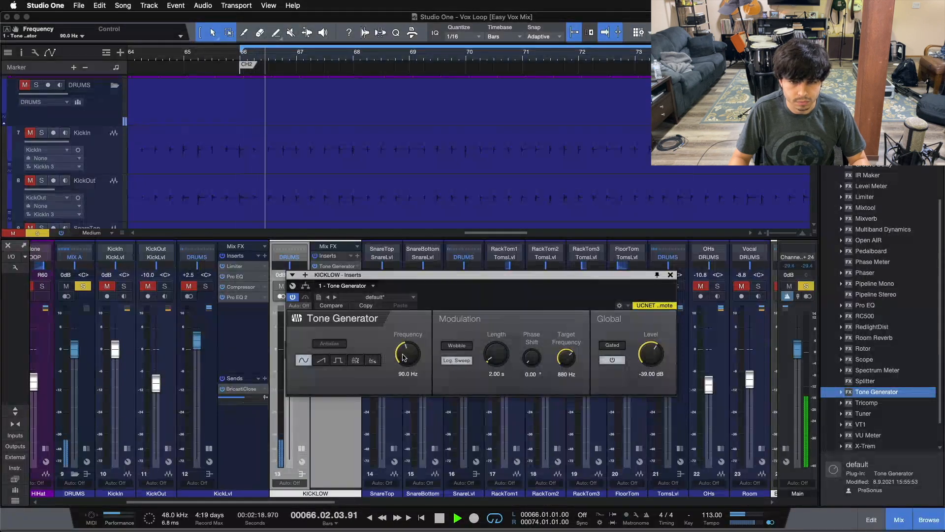
scroll(403, 357, down, 2)
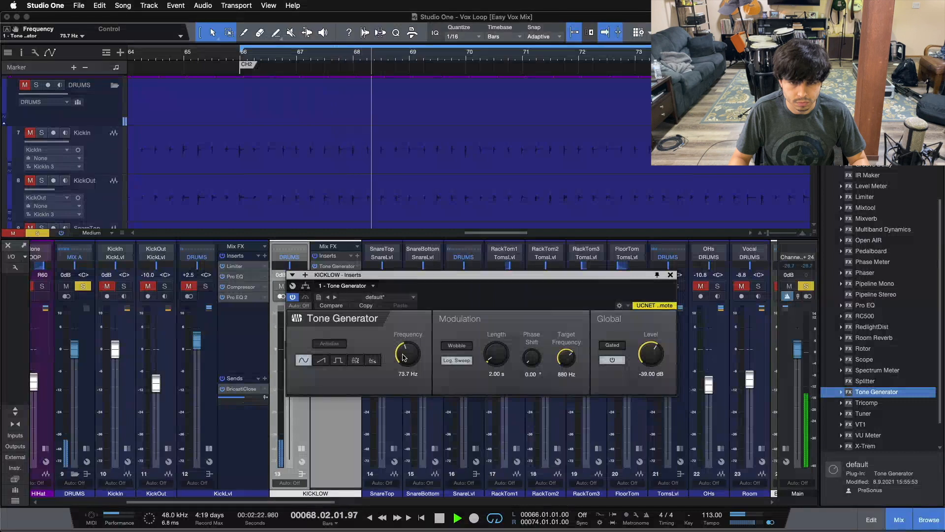
scroll(403, 357, down, 1)
scroll(403, 357, down, 2)
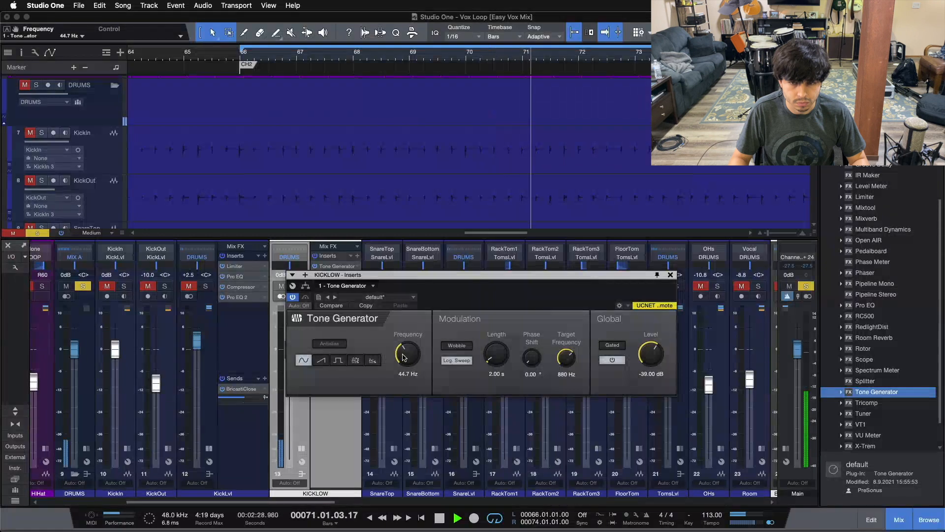
scroll(403, 356, up, 2)
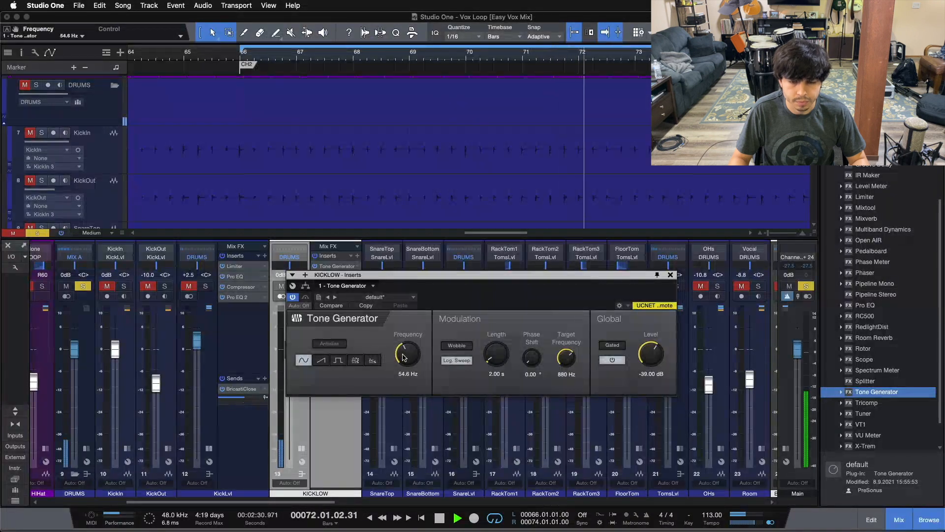
scroll(403, 357, up, 1)
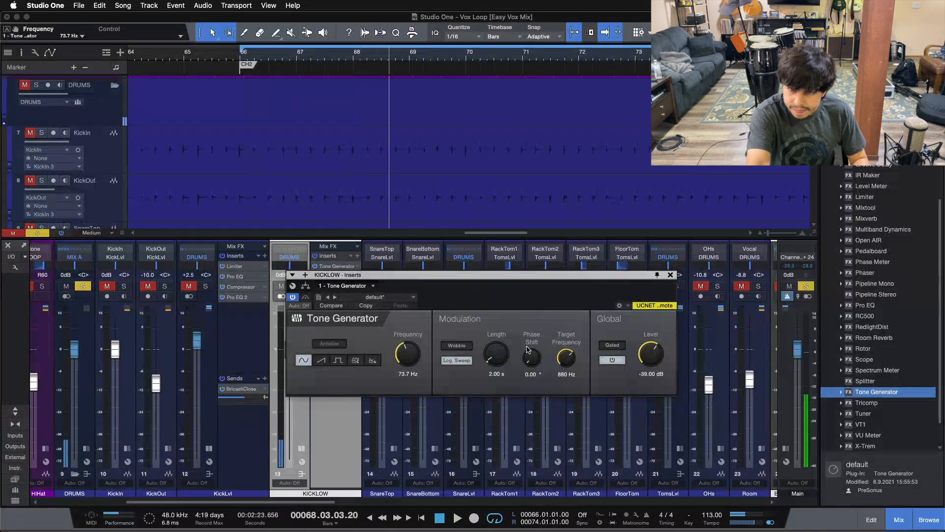
Switch off the Tone Generator and insert a Gate after it on the KICKLOW bus.
click(611, 360)
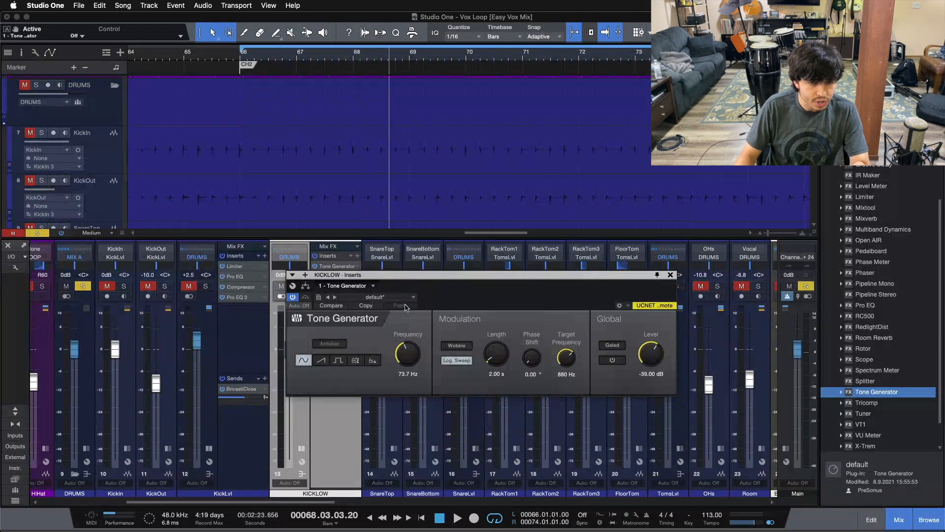
click(419, 356)
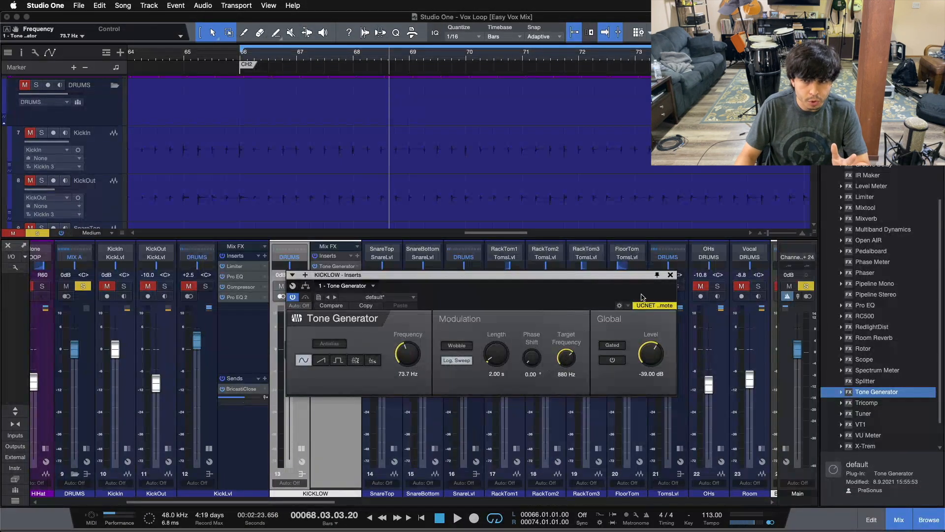
drag(655, 280, 788, 350)
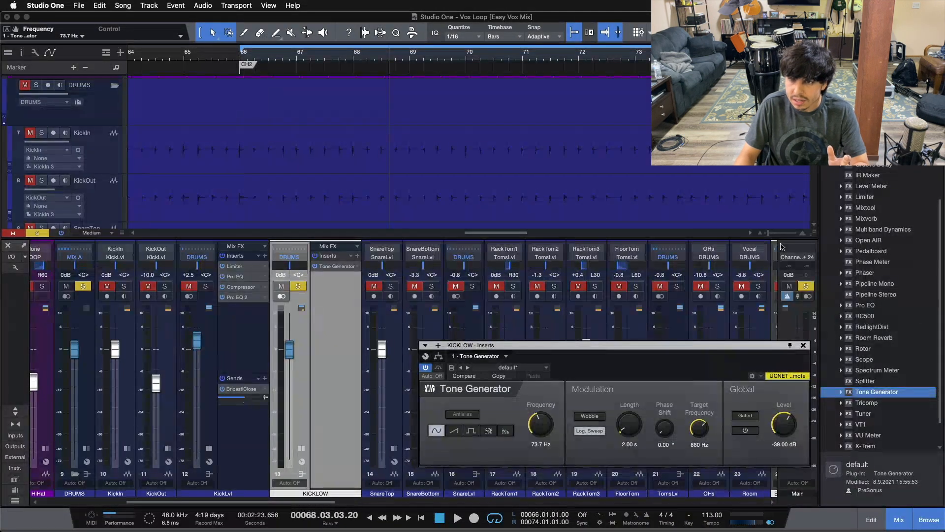
scroll(868, 194, up, 1)
drag(865, 167, 329, 282)
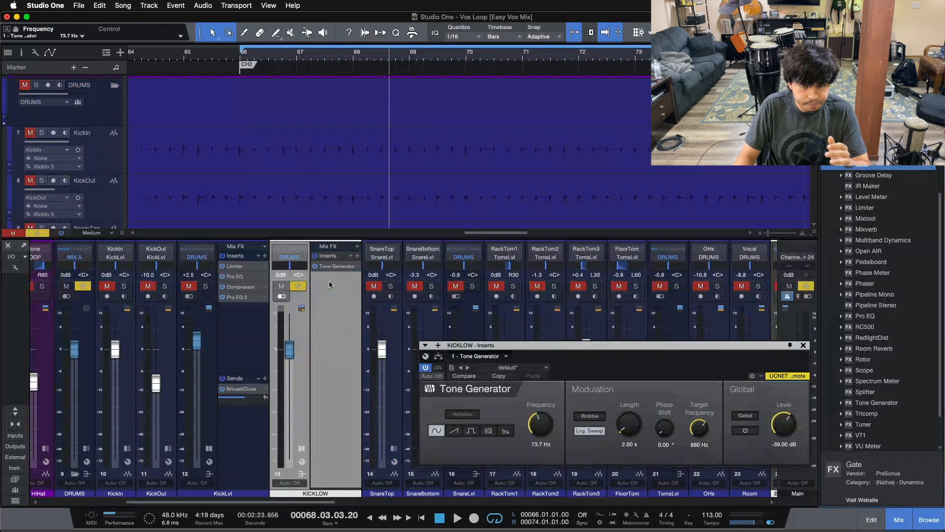
drag(639, 350, 589, 238)
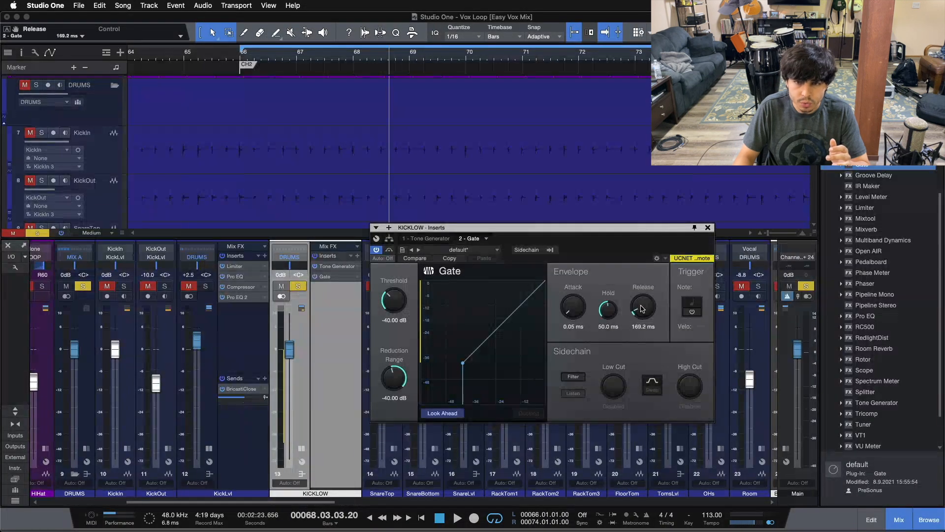
Enable the Gate's external sidechain with the KickLvl channel as its source.
click(526, 250)
click(550, 250)
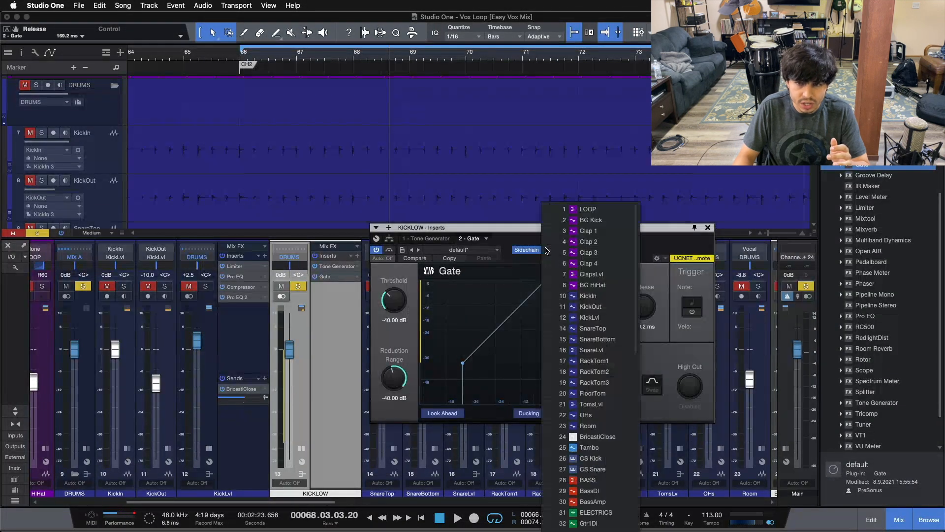
click(552, 318)
click(651, 250)
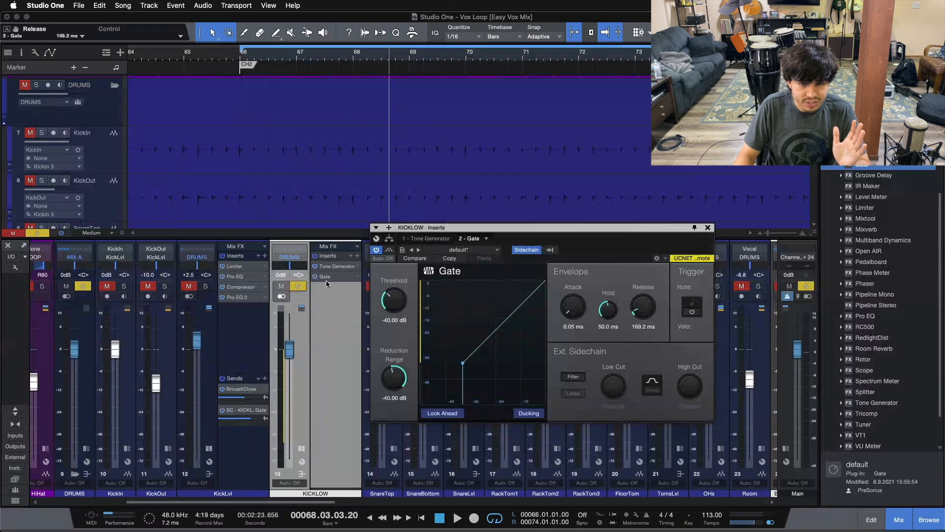
Switch the Tone Generator on the KICKLOW bus back on, return to the Gate, and start playback.
click(299, 289)
click(300, 289)
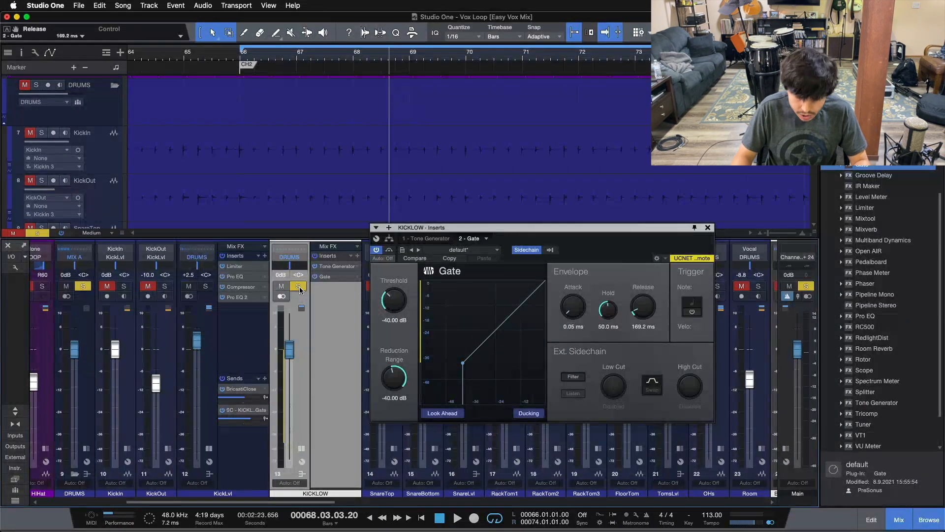
click(339, 267)
click(696, 313)
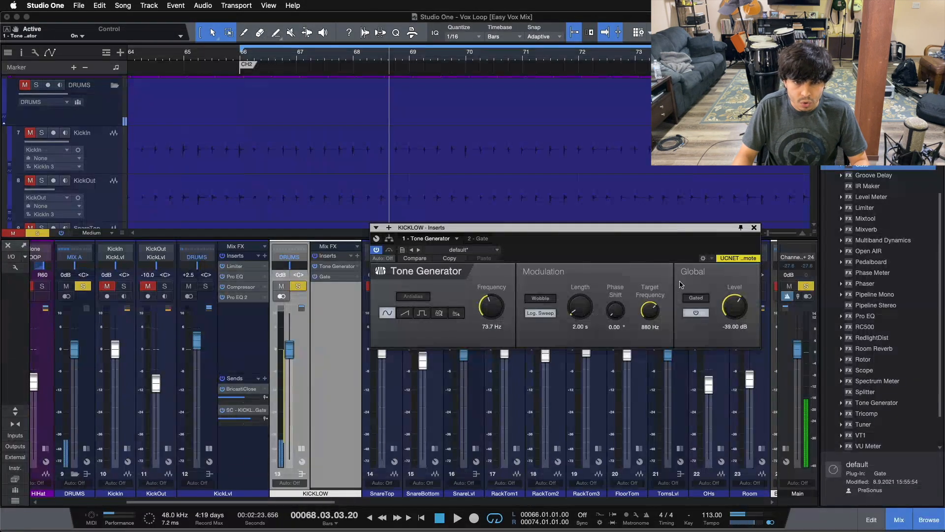
click(326, 276)
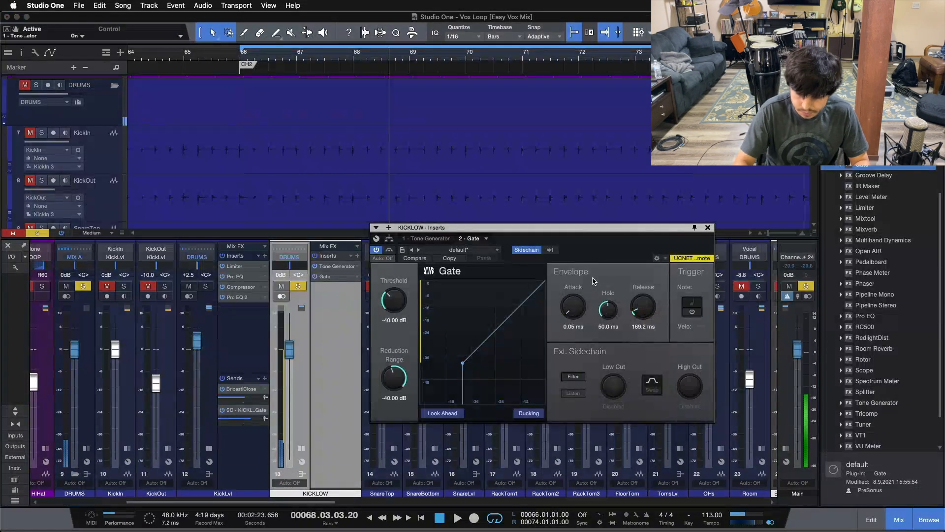
key(space)
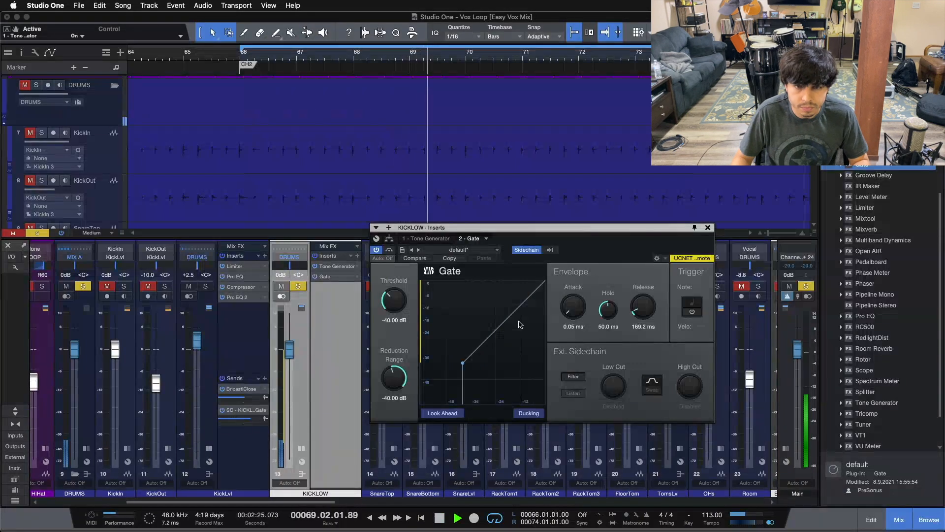
Adjust the Gate threshold to -28.3 dB while toggling solo on the KICKLOW bus and KickLvl channel to compare.
mouse_move(394, 302)
mouse_down()
mouse_move(402, 264)
mouse_move(400, 300)
mouse_up()
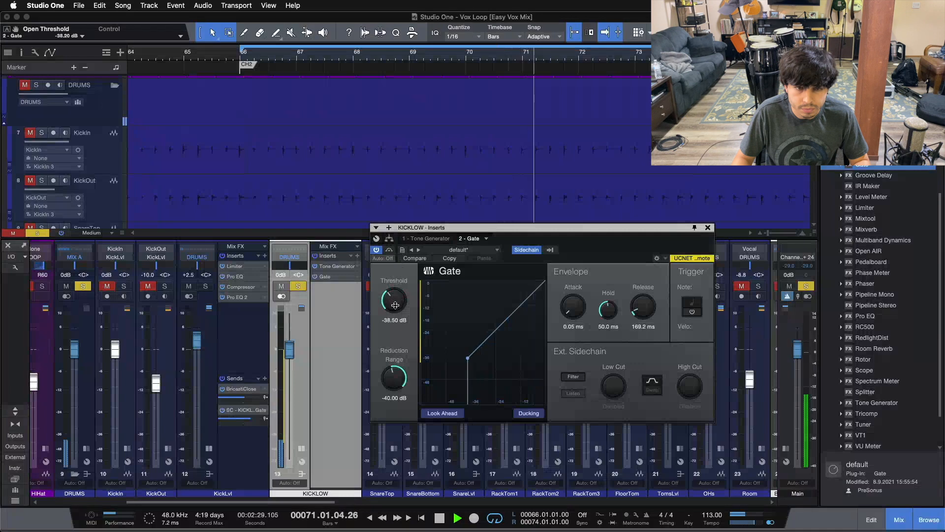
click(206, 286)
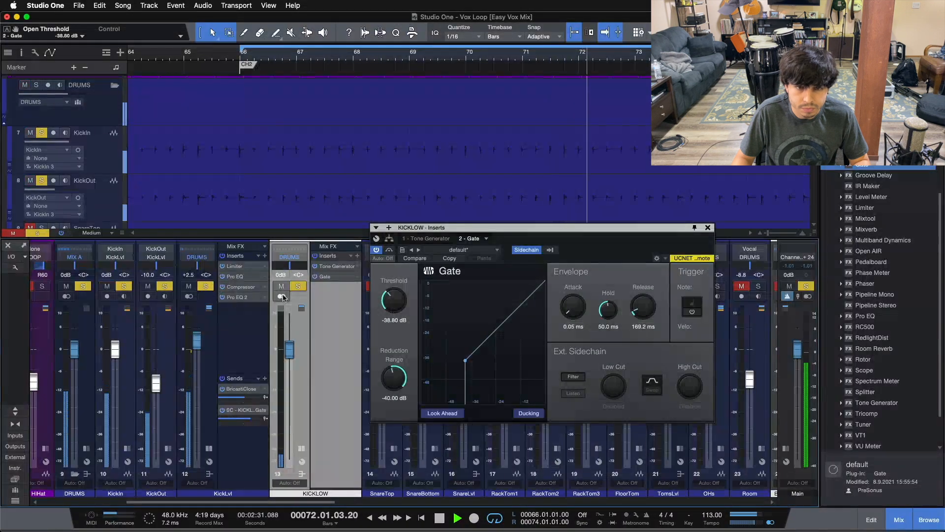
drag(391, 301, 394, 286)
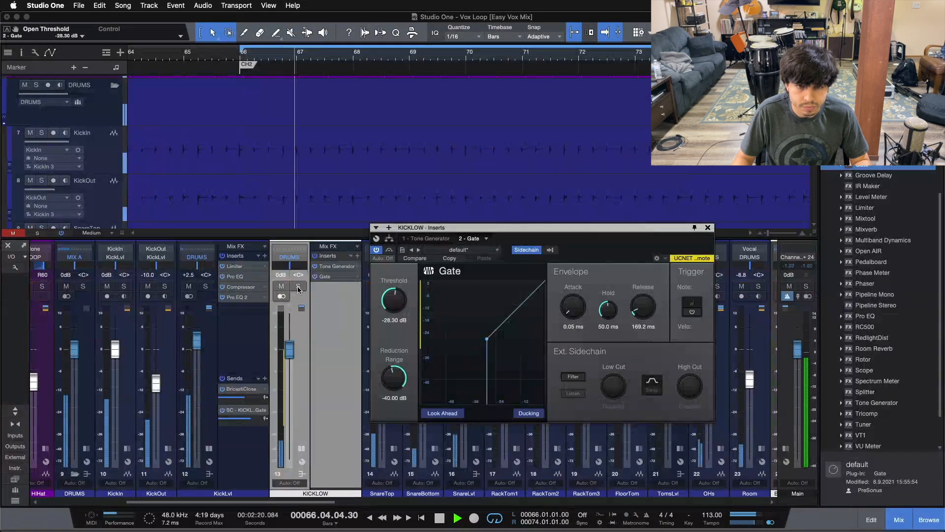
alt+click(298, 287)
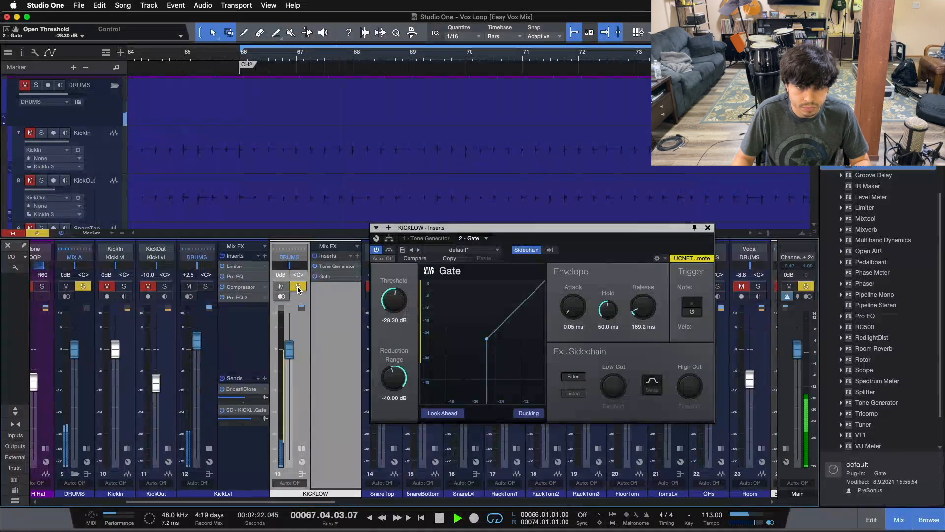
click(297, 286)
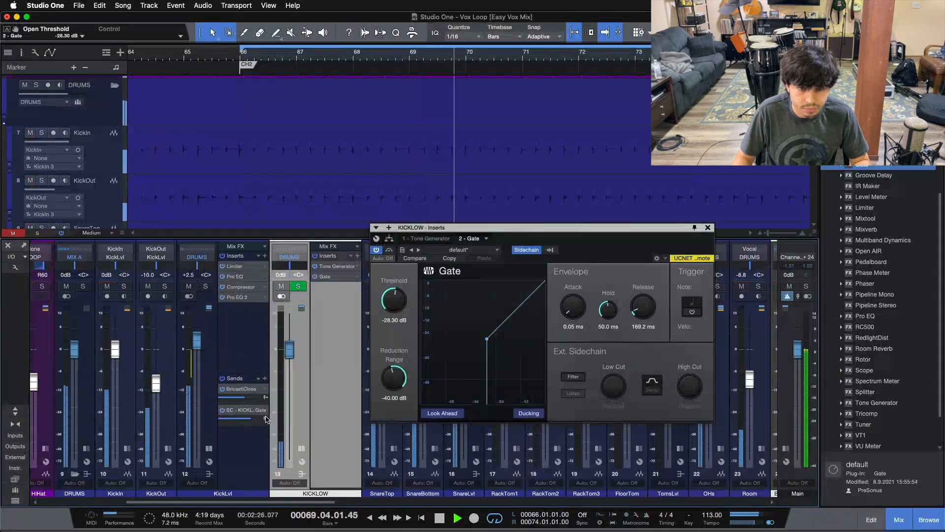
click(298, 287)
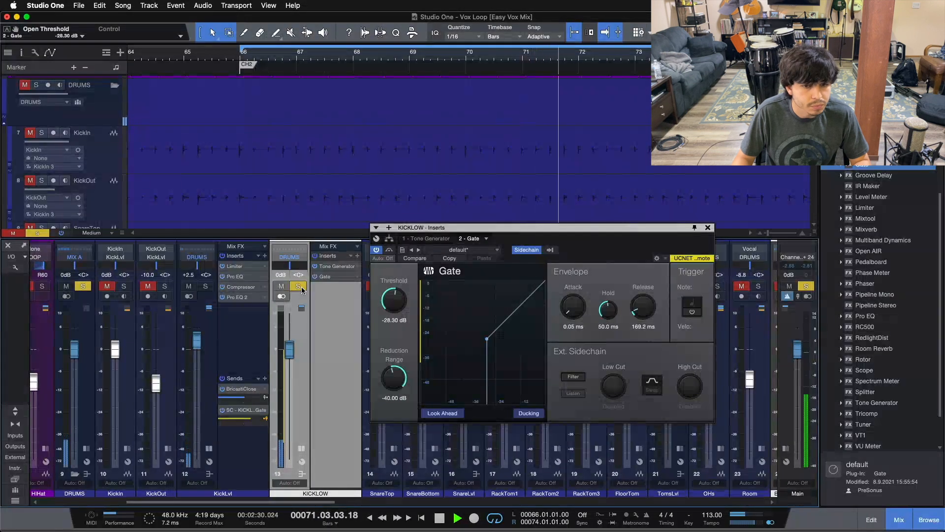
click(298, 287)
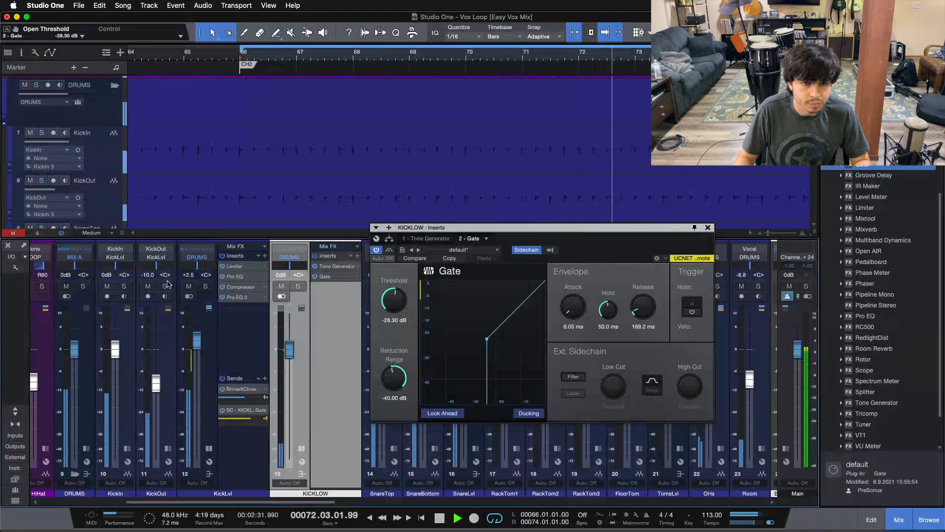
click(205, 286)
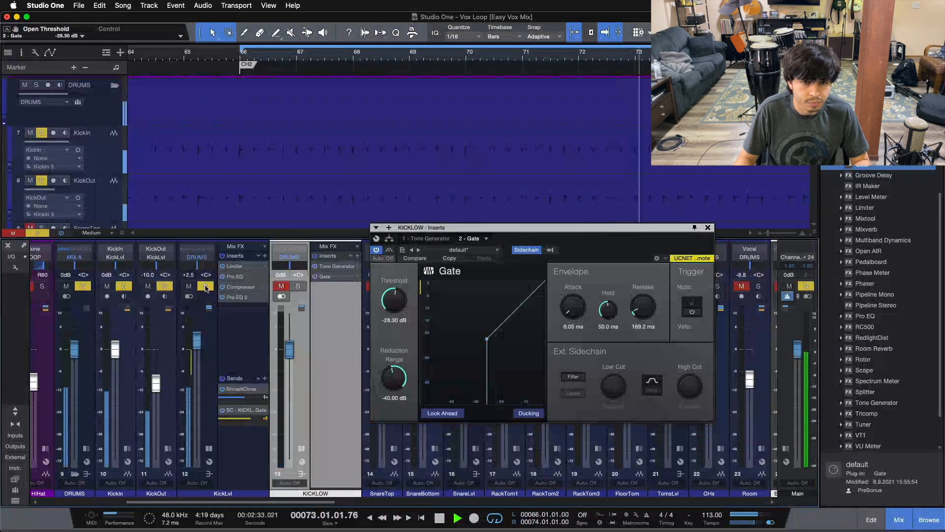
click(297, 286)
Raise the KICKLOW bus fader to +7.3 dB and sweep the Gate threshold, ending at -36.3 dB.
drag(290, 350, 290, 325)
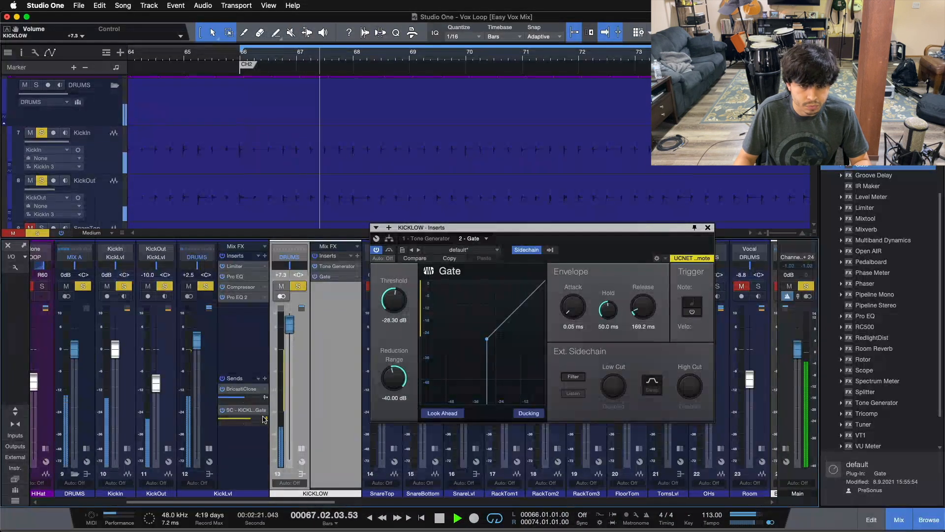
scroll(393, 307, up, 2)
scroll(394, 307, up, 6)
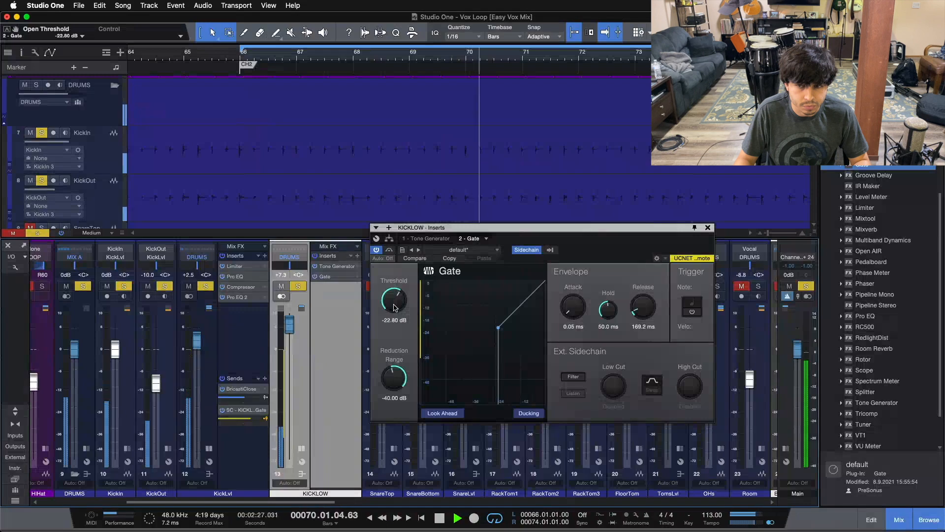
drag(393, 307, 389, 257)
scroll(390, 304, down, 5)
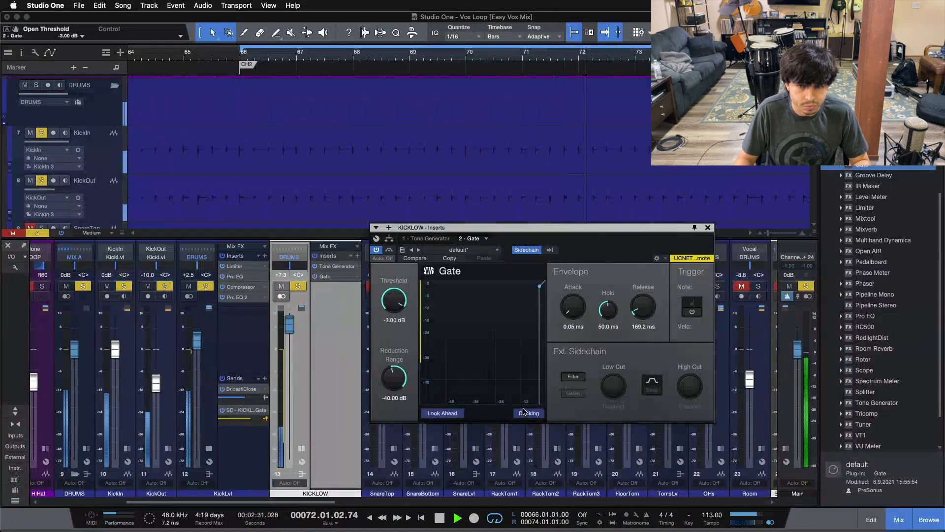
drag(394, 301, 400, 364)
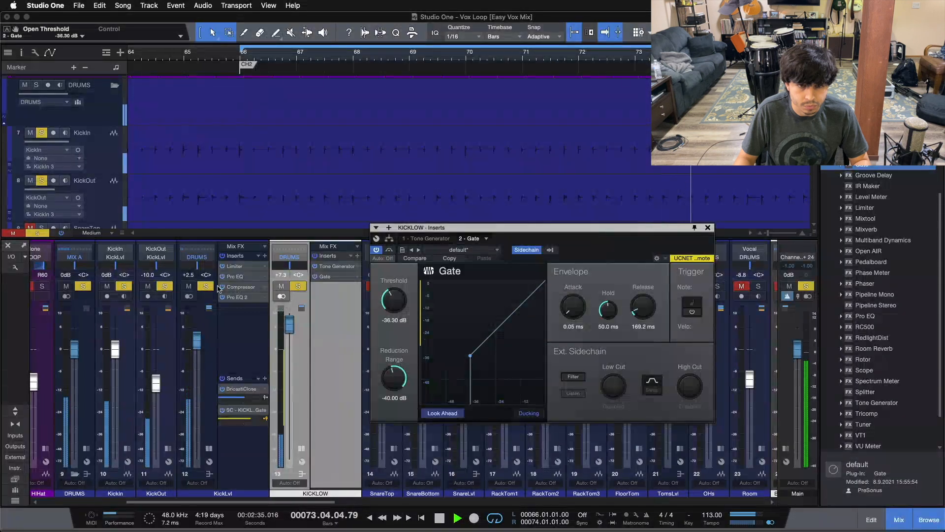
Set the Gate threshold to -28.2 dB while toggling solos on the KICKLOW bus and KickLvl channel, keeping Ducking enabled.
super+click(298, 287)
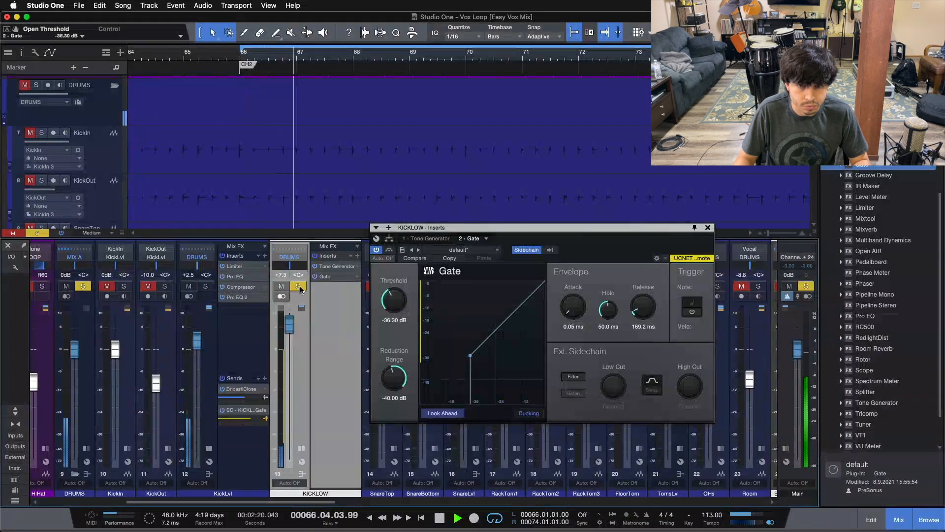
drag(399, 312, 399, 298)
click(298, 286)
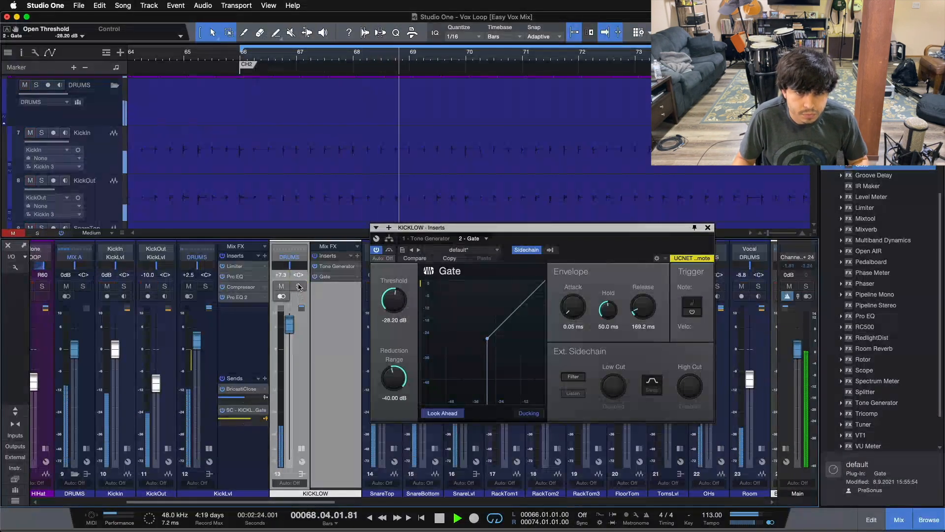
click(204, 286)
click(297, 287)
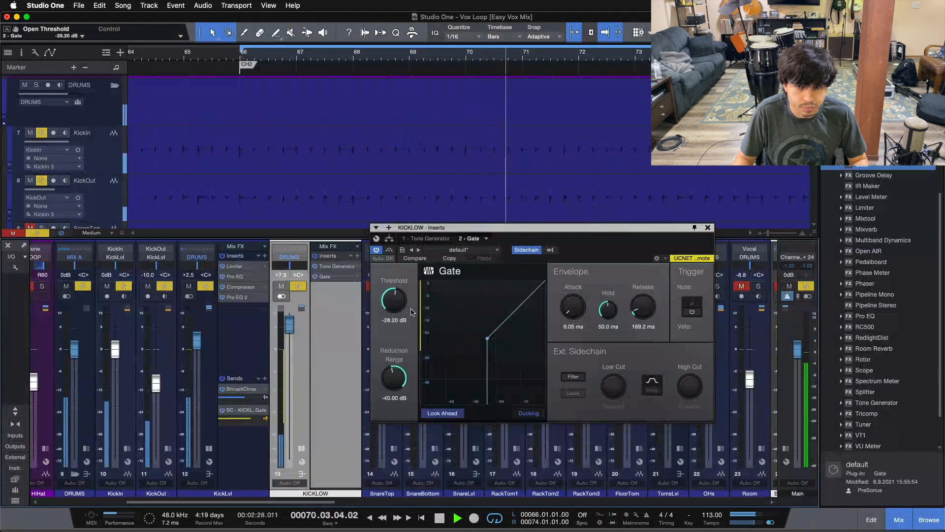
click(529, 413)
Raise the Gate threshold to -18 dB.
drag(398, 306, 398, 303)
scroll(398, 307, up, 5)
scroll(398, 307, up, 4)
scroll(398, 306, up, 1)
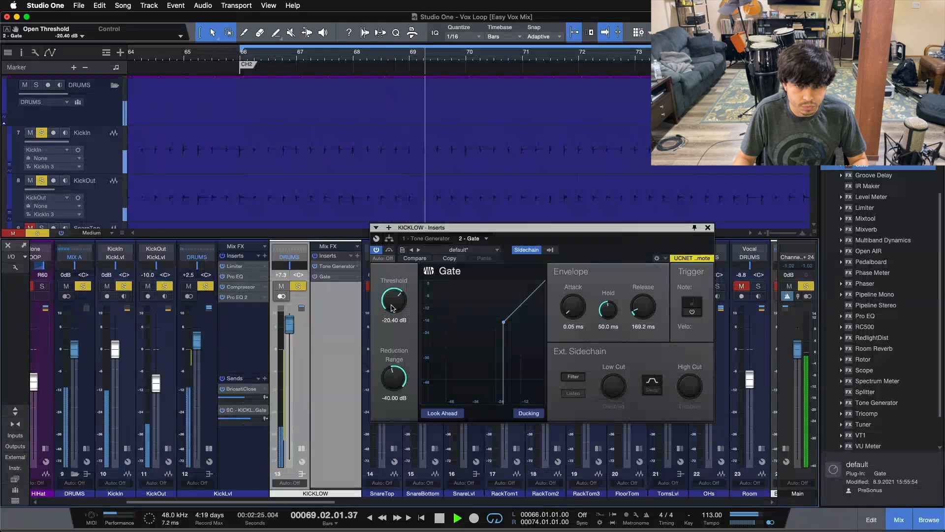
scroll(392, 308, up, 4)
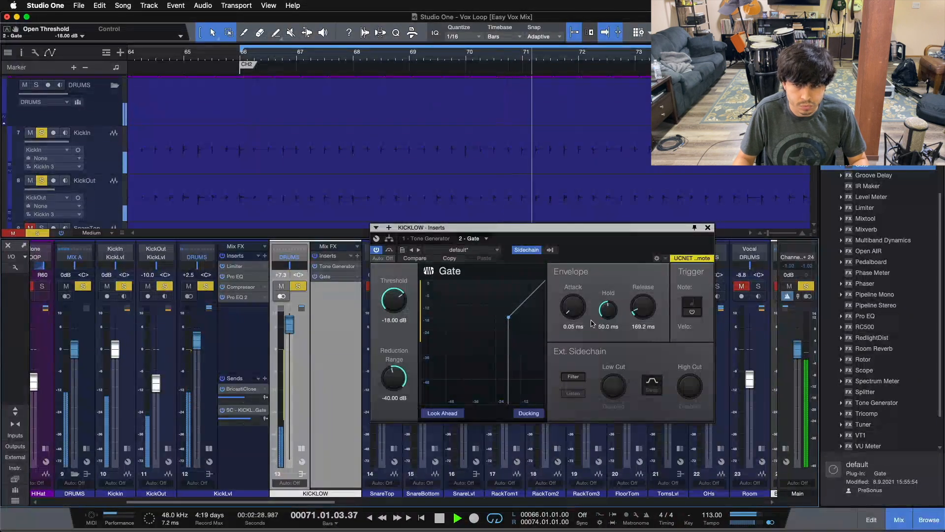
Raise the KICKLOW bus fader to +10 dB and set the Gate release to 388.1 ms.
scroll(644, 308, down, 4)
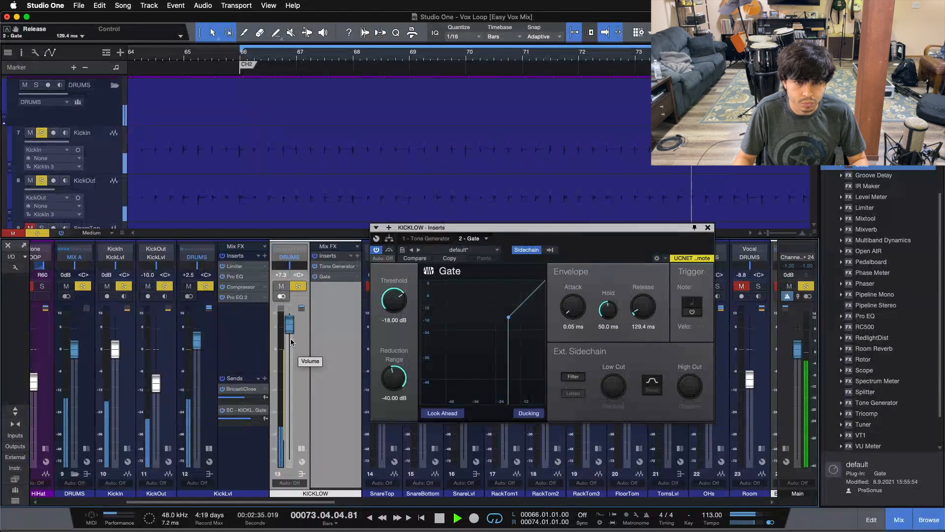
drag(289, 325, 290, 321)
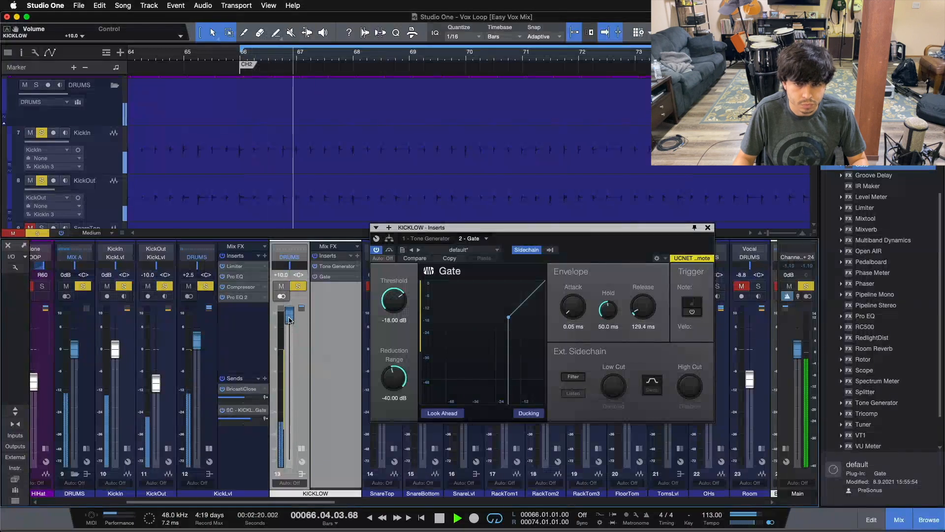
scroll(642, 309, down, 2)
scroll(642, 309, down, 6)
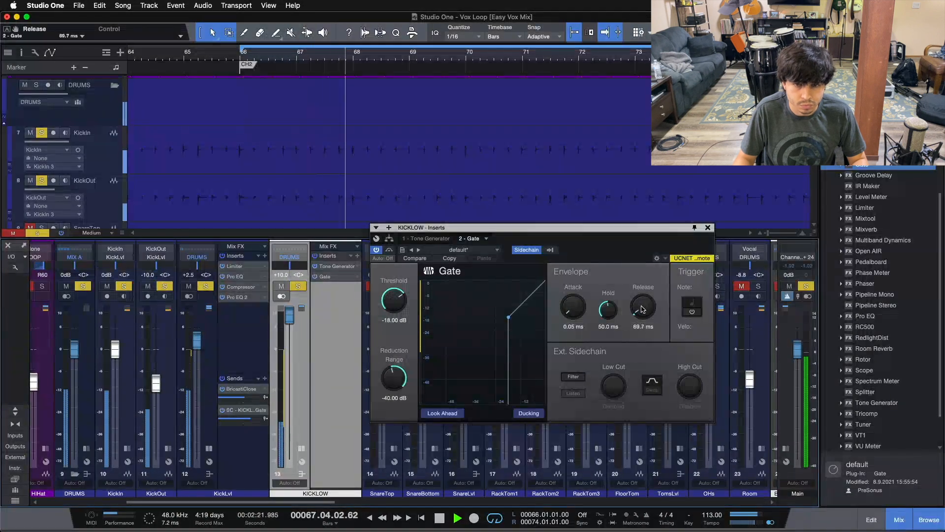
scroll(642, 308, up, 10)
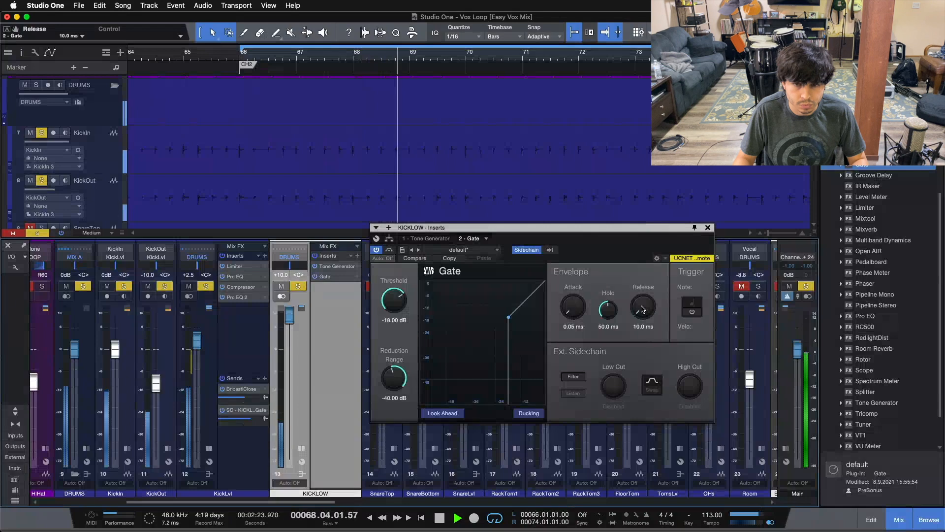
scroll(642, 305, up, 5)
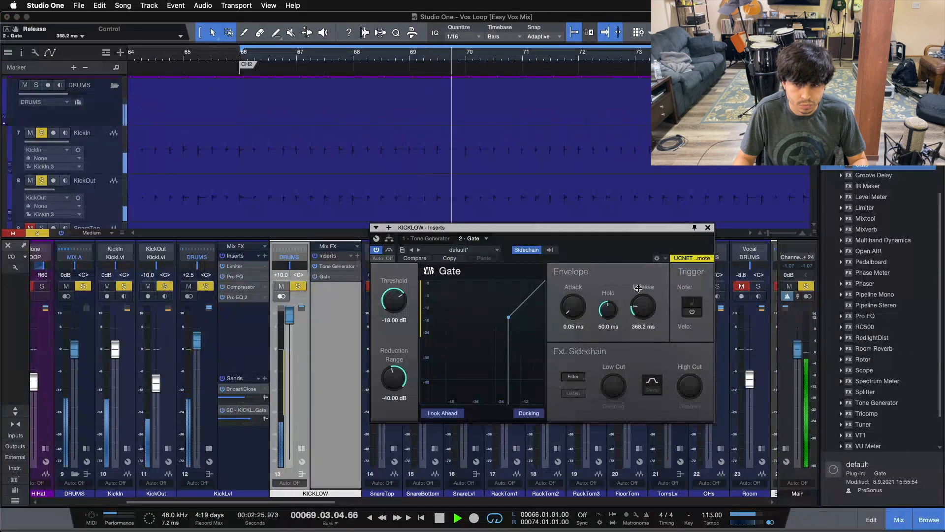
scroll(645, 310, up, 1)
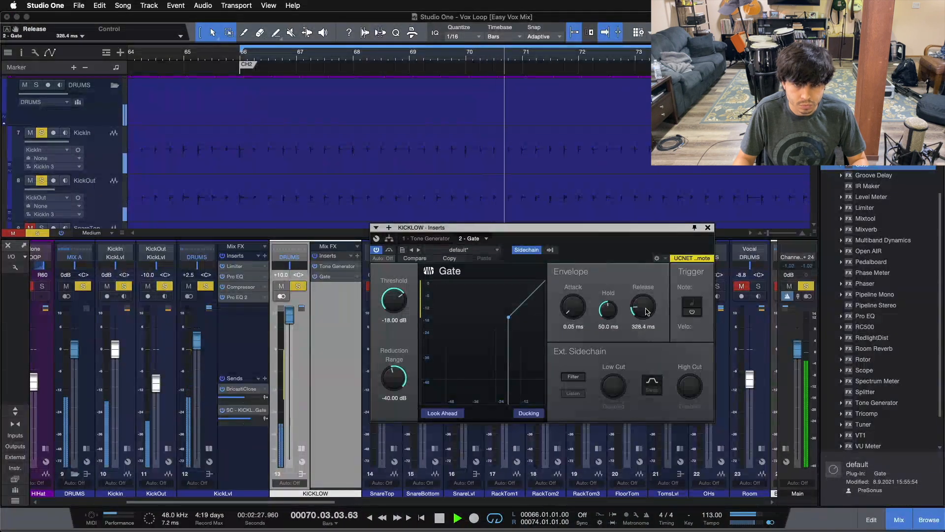
scroll(646, 311, down, 1)
scroll(646, 311, up, 1)
Set the Gate's Reduction Range to -72 dB and toggle Look Ahead on and off.
drag(392, 387, 400, 322)
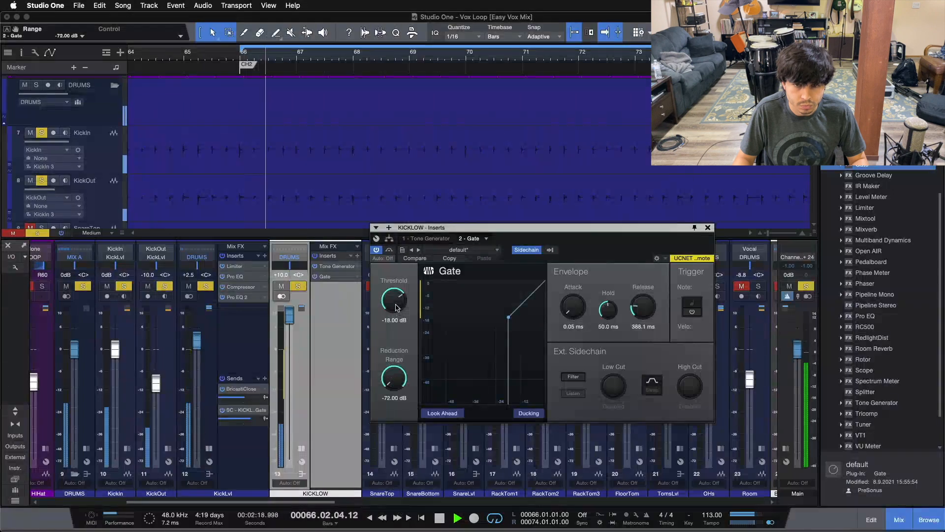
scroll(643, 309, down, 1)
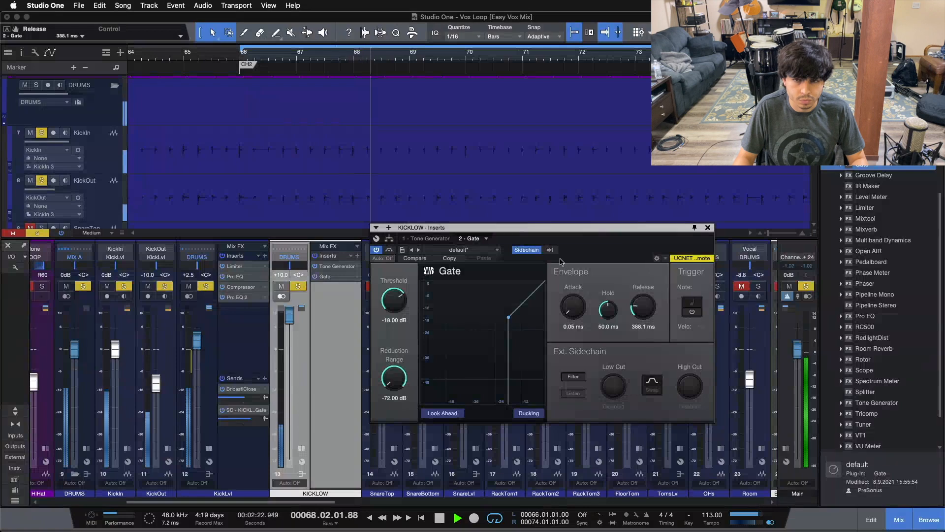
click(265, 419)
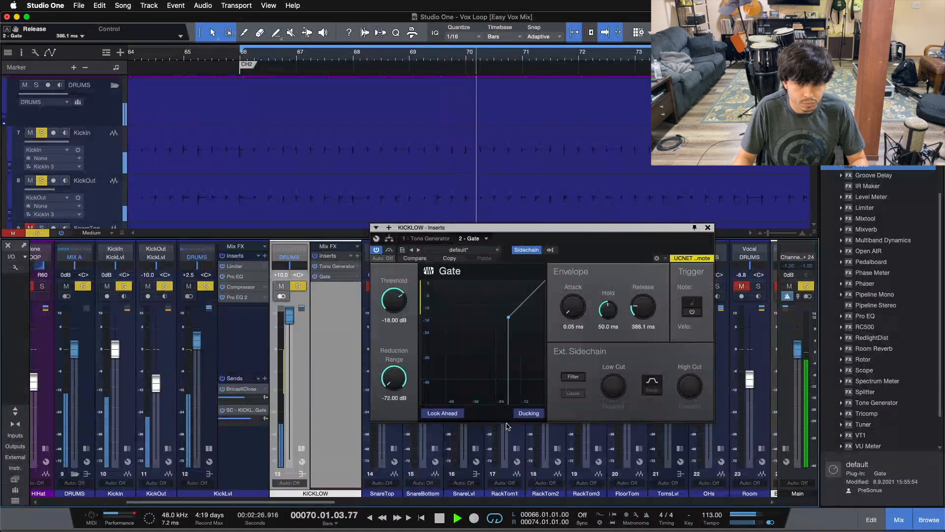
click(442, 412)
click(442, 413)
Stop playback, save the song, and restart playback.
scroll(642, 306, up, 2)
scroll(642, 306, down, 2)
key(space)
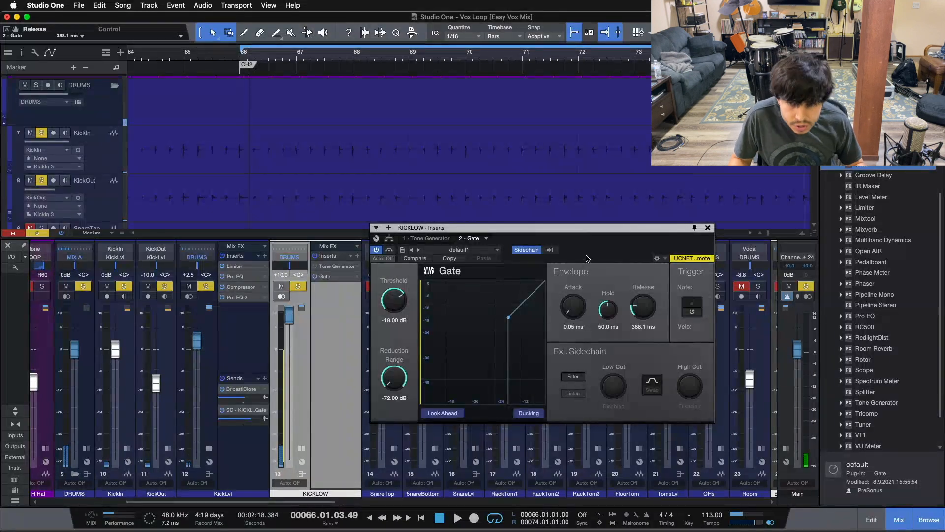
key(super+s)
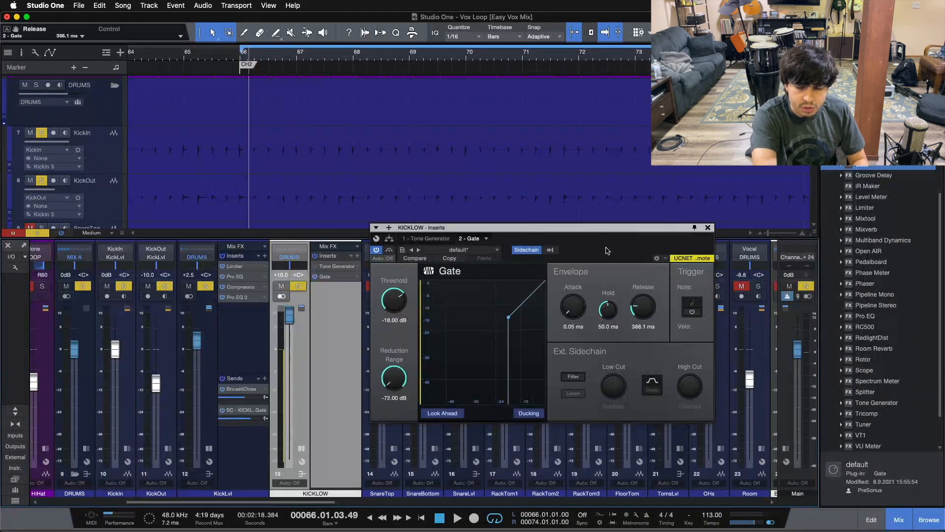
key(space)
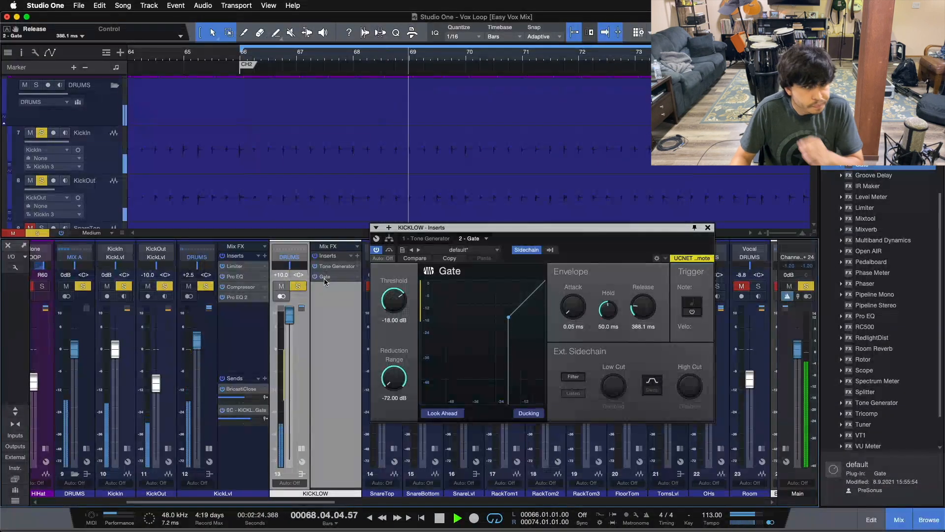
Set the Gate release to 786.2 ms while listening.
drag(650, 308, 638, 216)
scroll(642, 310, down, 2)
scroll(641, 310, down, 1)
scroll(641, 311, down, 1)
scroll(641, 310, down, 2)
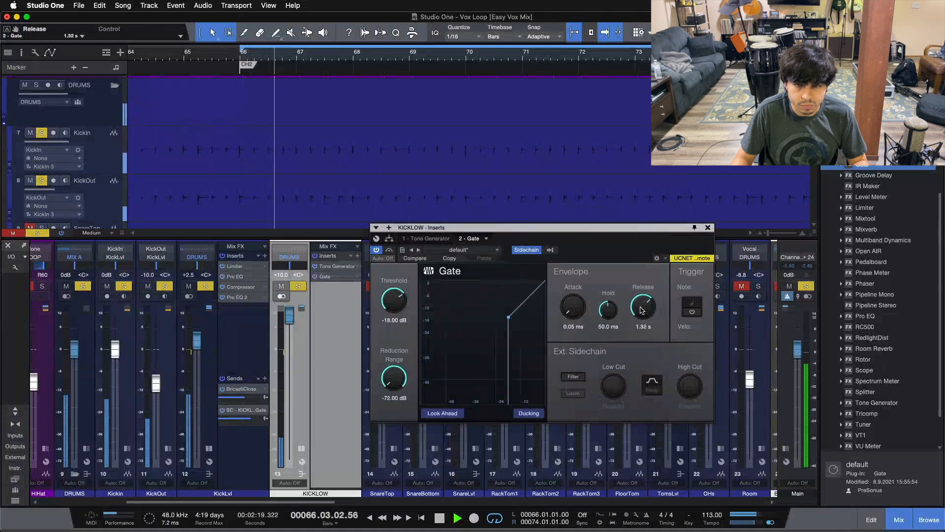
scroll(641, 310, down, 1)
scroll(642, 311, down, 1)
scroll(641, 310, down, 1)
scroll(641, 310, down, 1)
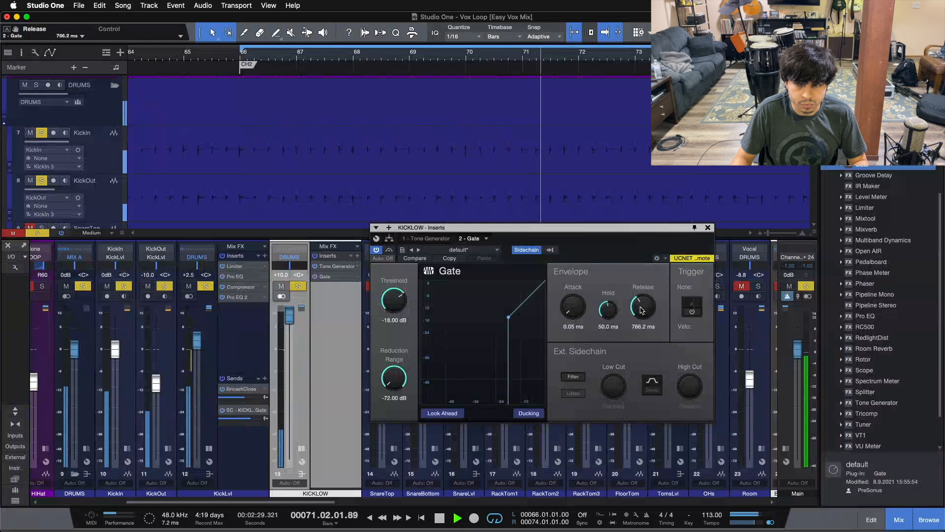
Lower the Gate's release to 507.5 ms while the song plays.
scroll(642, 309, down, 2)
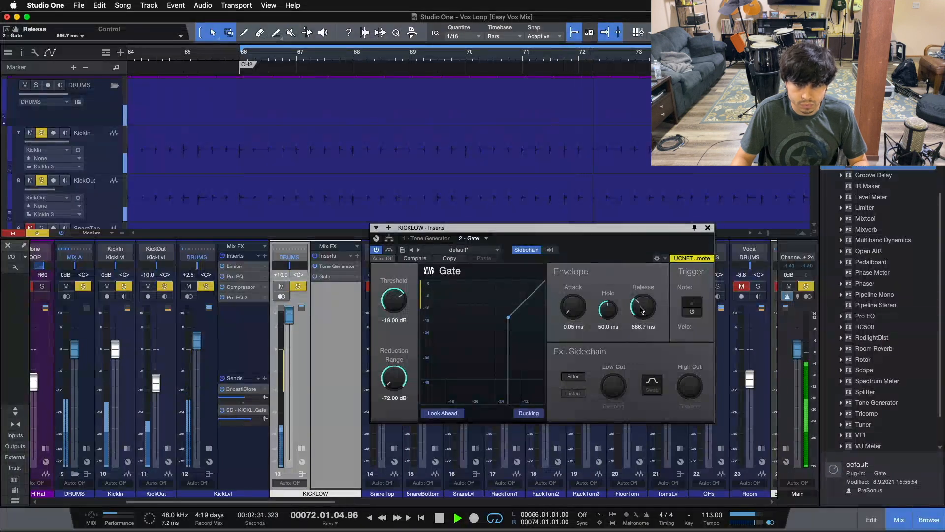
scroll(642, 310, down, 2)
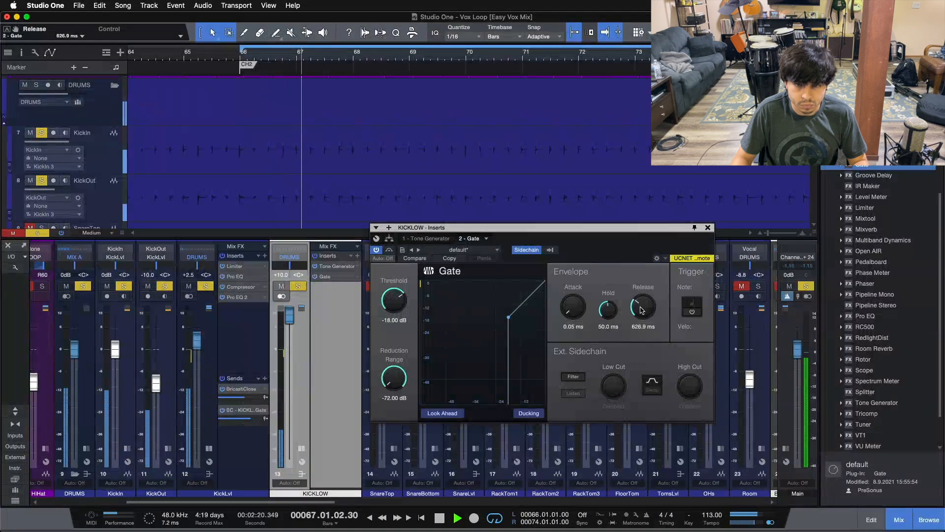
scroll(641, 310, down, 2)
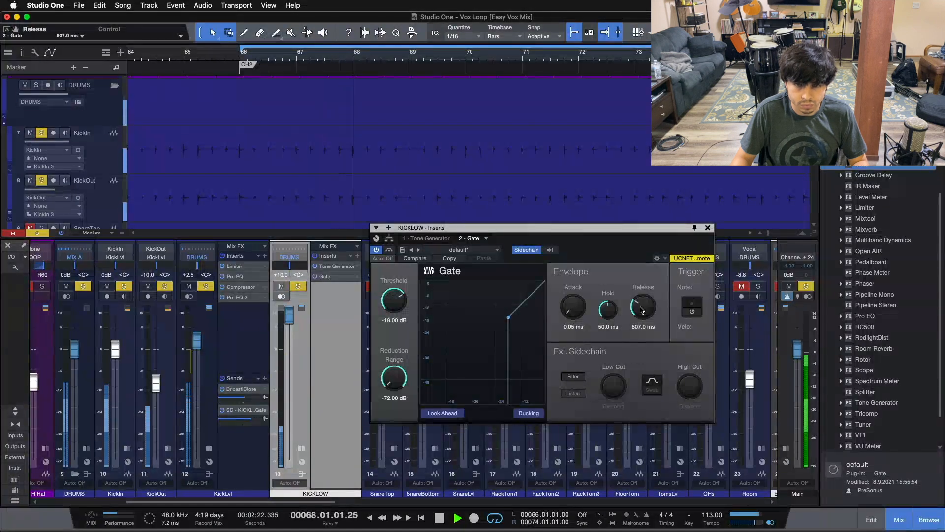
scroll(642, 309, down, 2)
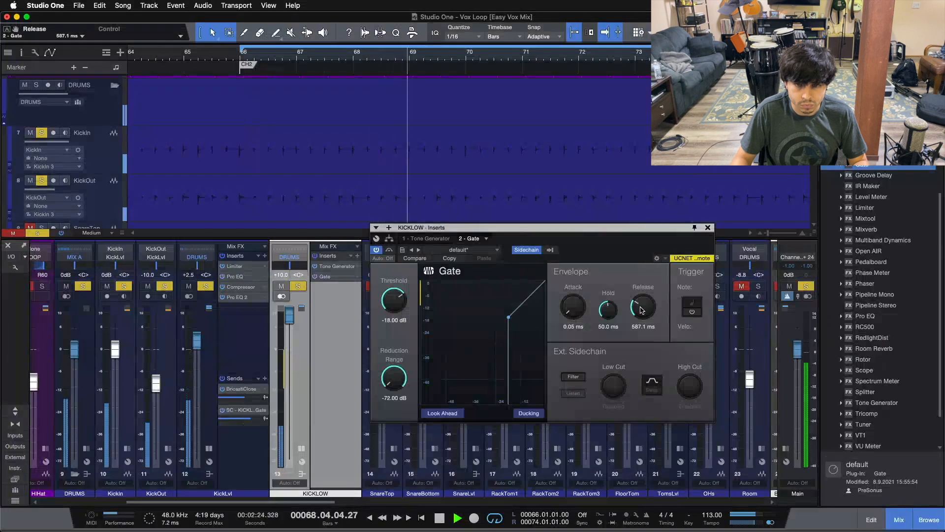
scroll(641, 309, down, 2)
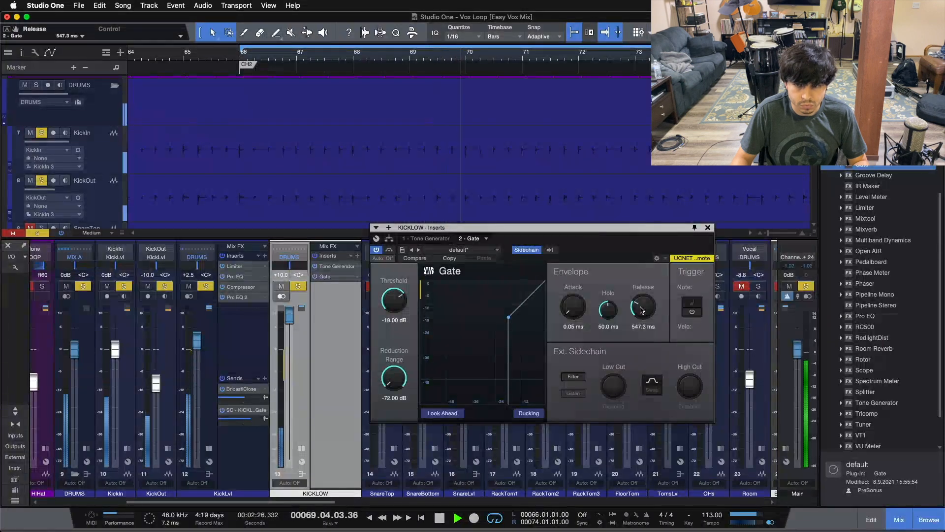
scroll(641, 309, down, 2)
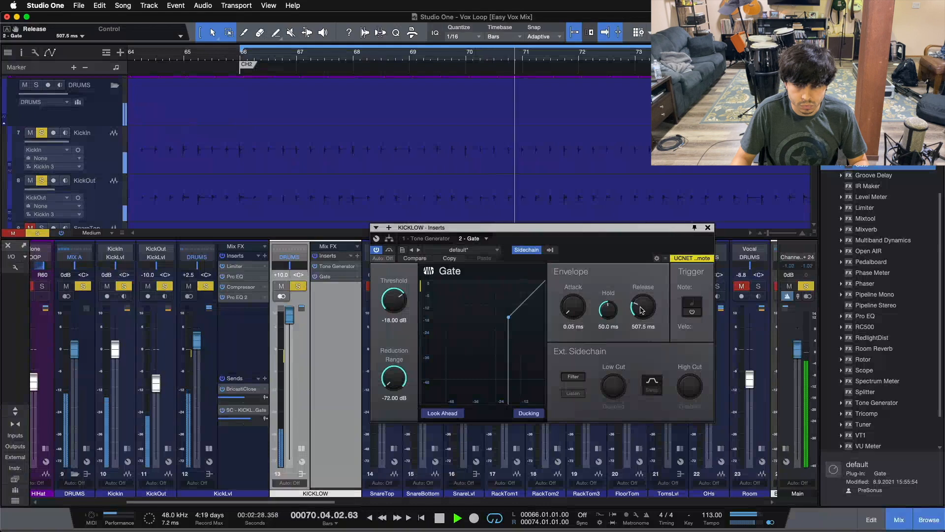
Switch to the Tone Generator and lower its frequency to 44.7 Hz.
click(439, 239)
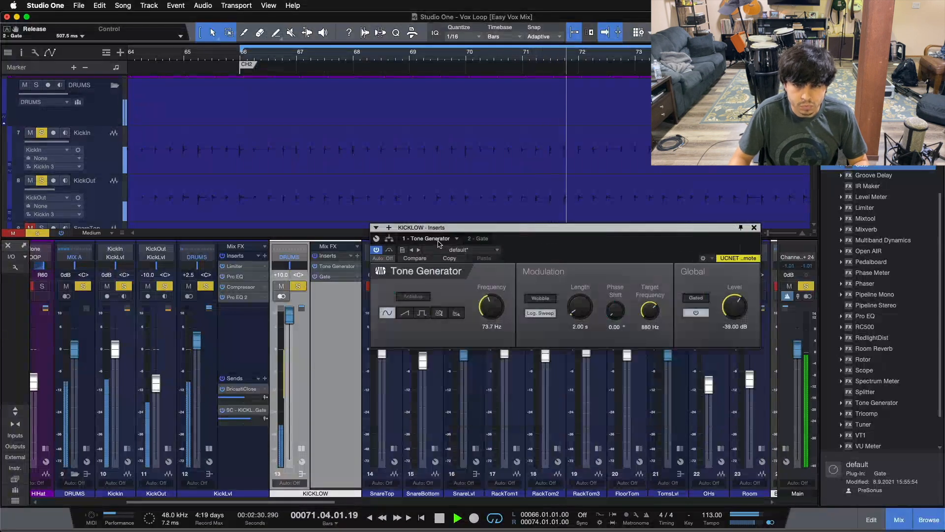
scroll(490, 313, down, 5)
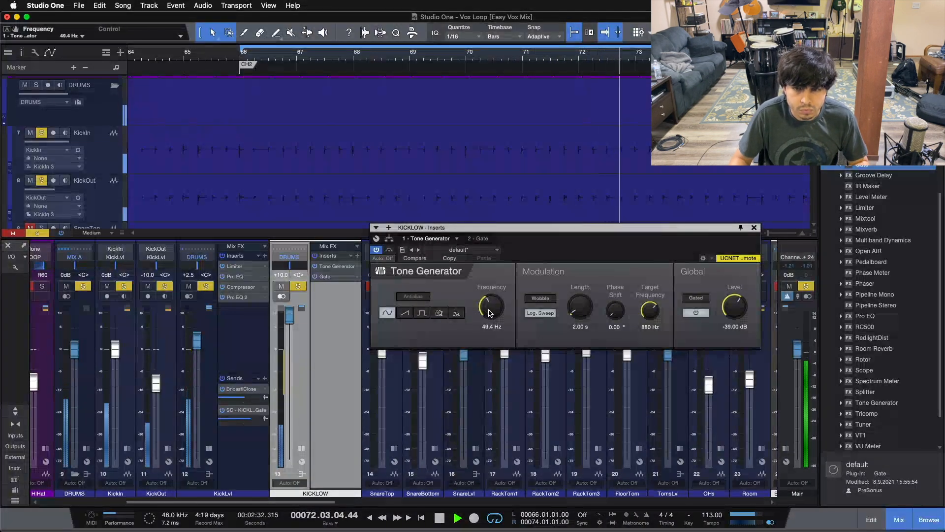
scroll(490, 314, down, 1)
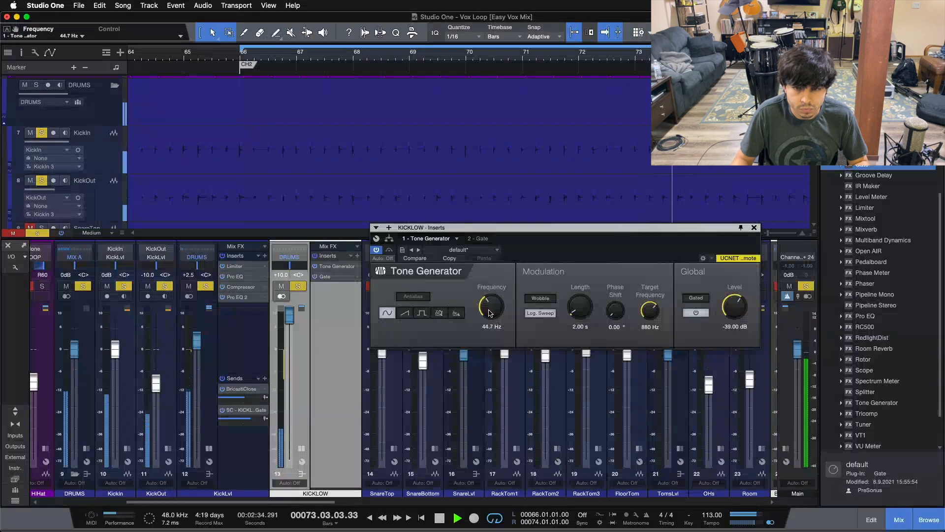
Pull the KICKLOW bus fader down and reset the Tone Generator level to 0 dB.
click(482, 242)
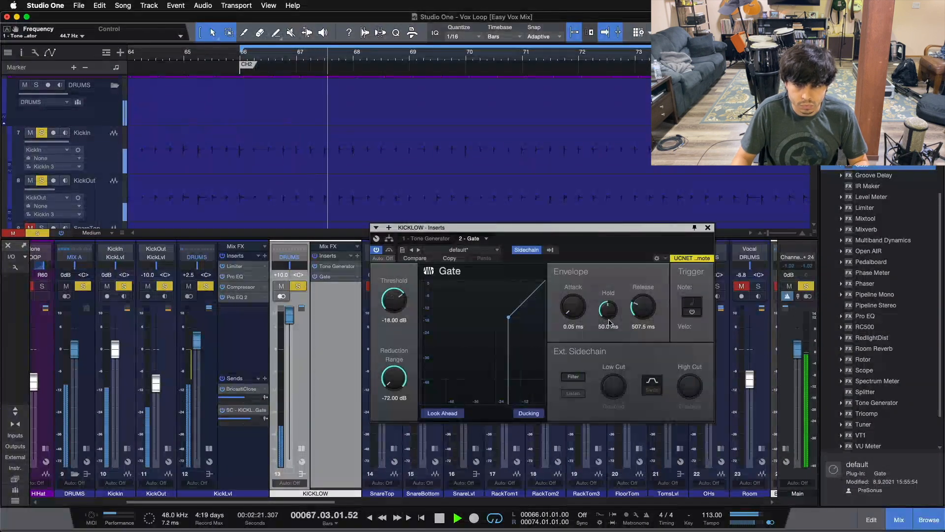
click(434, 239)
drag(290, 323, 292, 347)
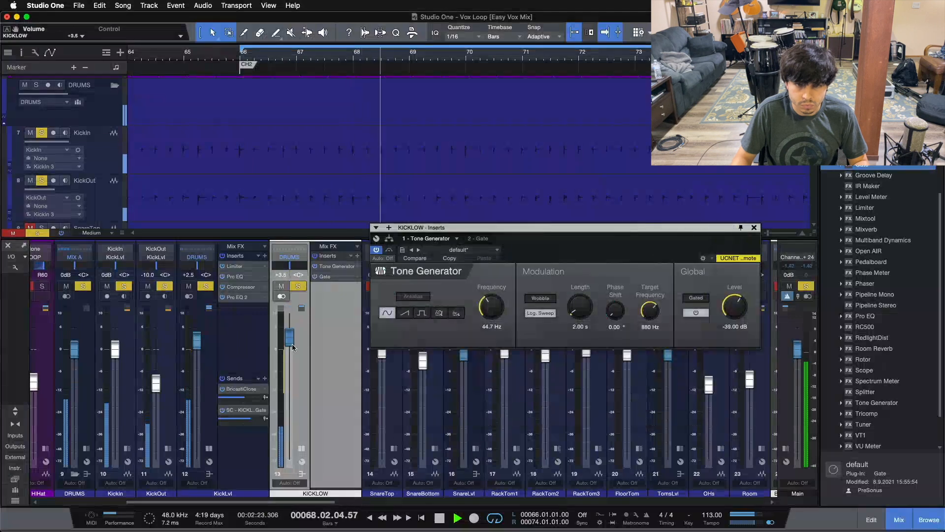
super+click(739, 306)
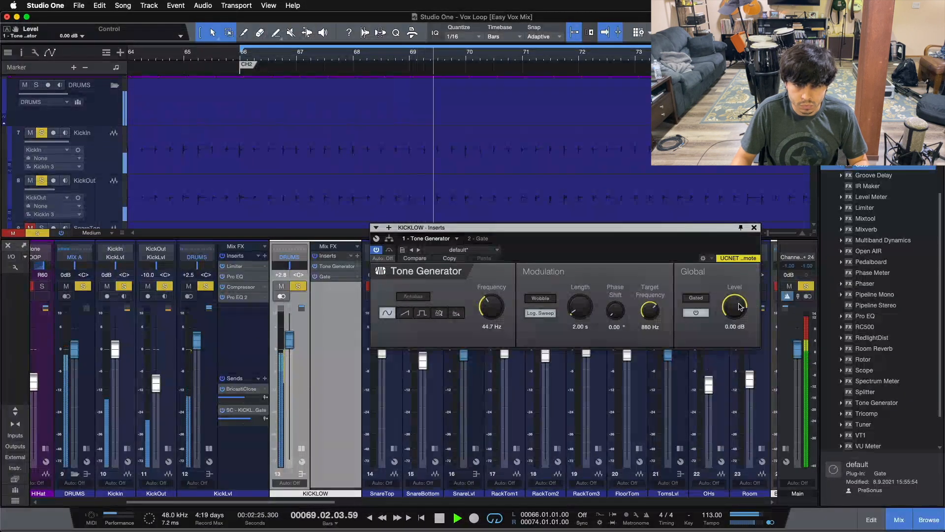
Lower the Tone Generator level to -16.32 dB and set the KICKLOW fader to -8.5 dB.
drag(289, 340, 291, 435)
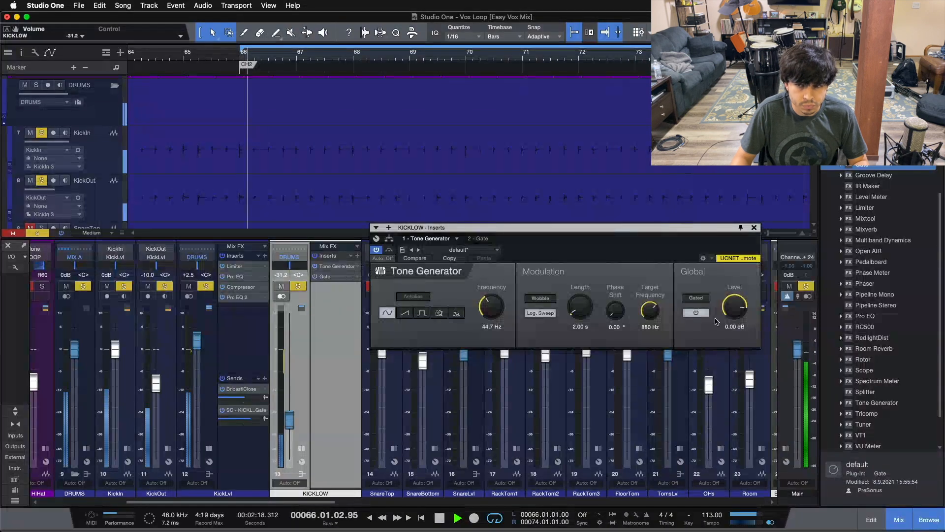
scroll(729, 309, down, 3)
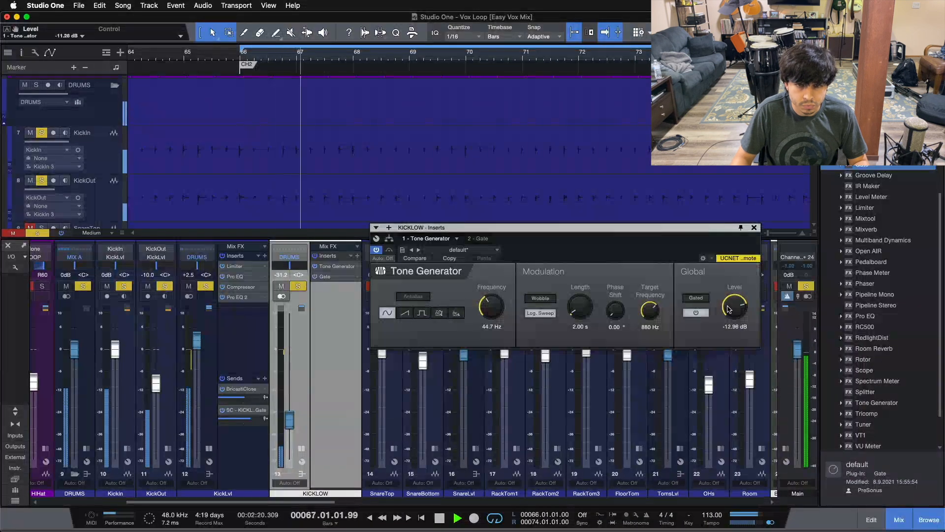
drag(288, 420, 289, 382)
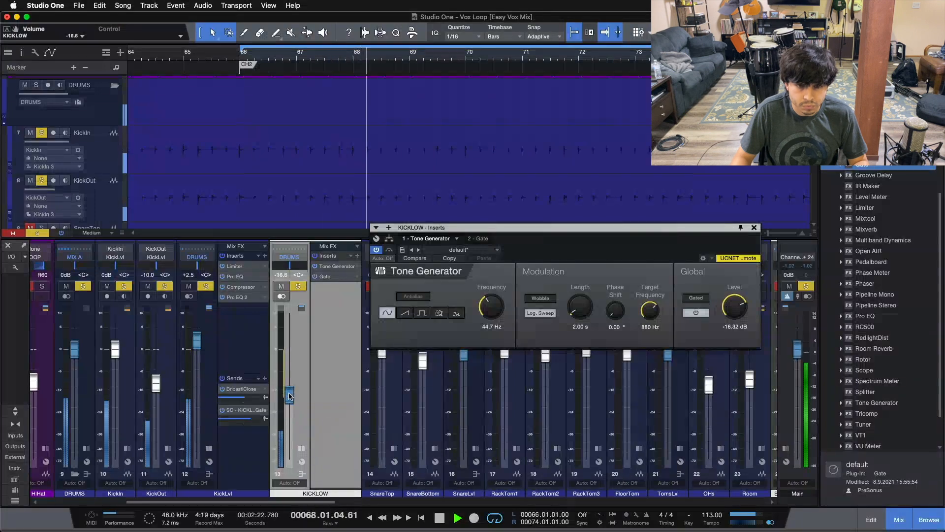
Open the Gate and nudge the KICKLOW fader up to -7.5 dB.
click(332, 279)
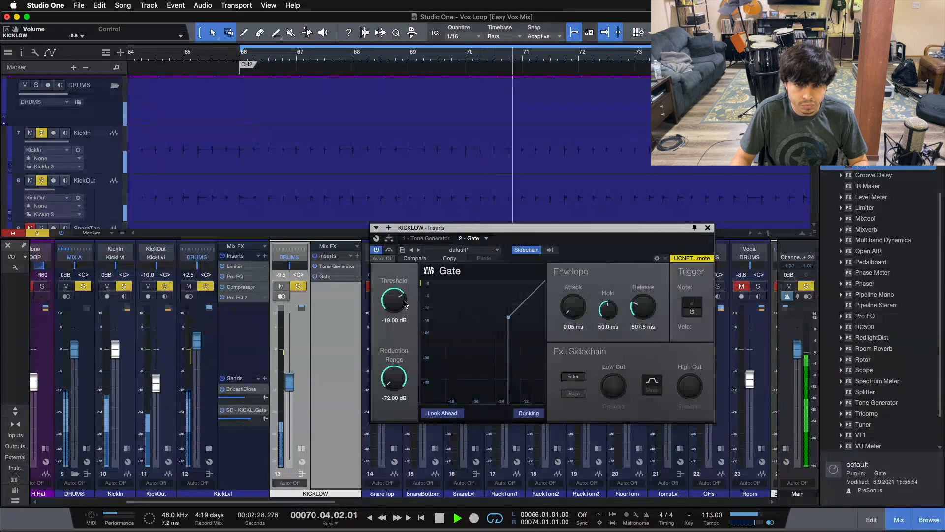
drag(289, 388, 288, 368)
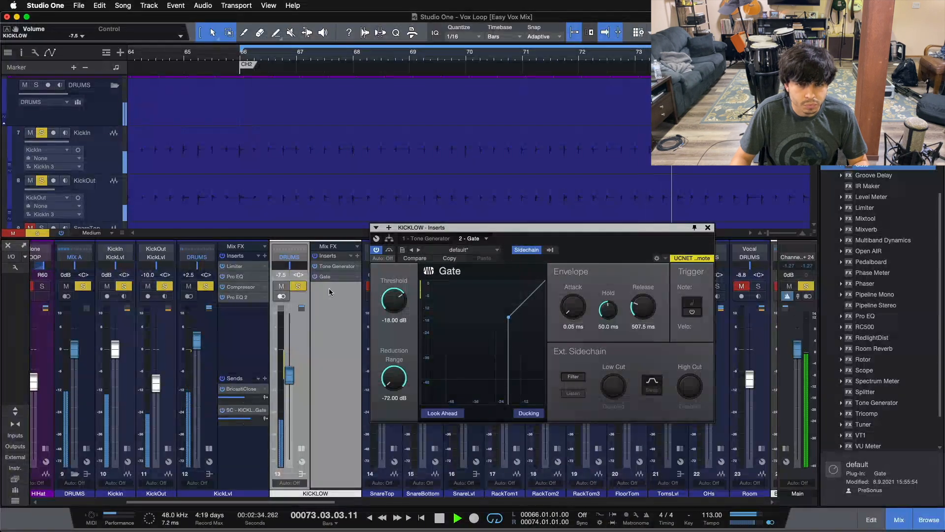
Bypass and reactivate the Tone Generator to compare the kick with and without the added tone.
click(333, 268)
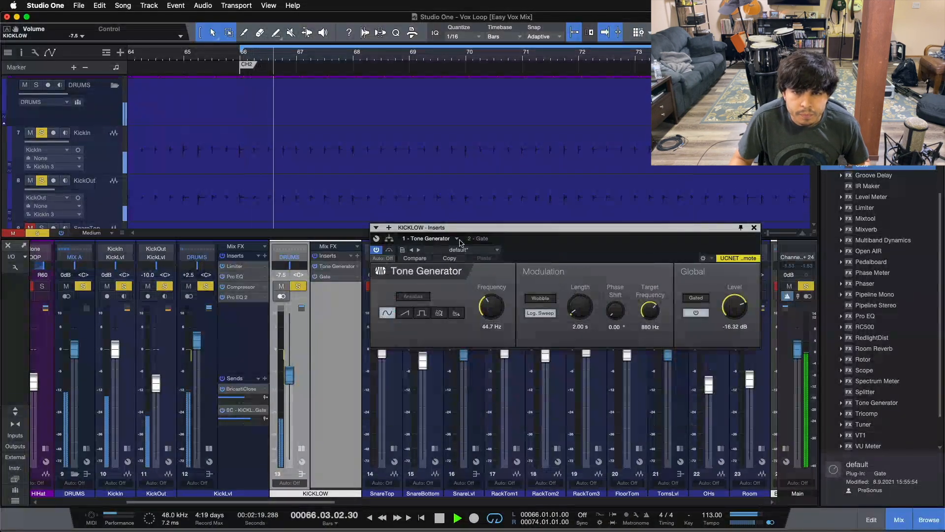
click(478, 239)
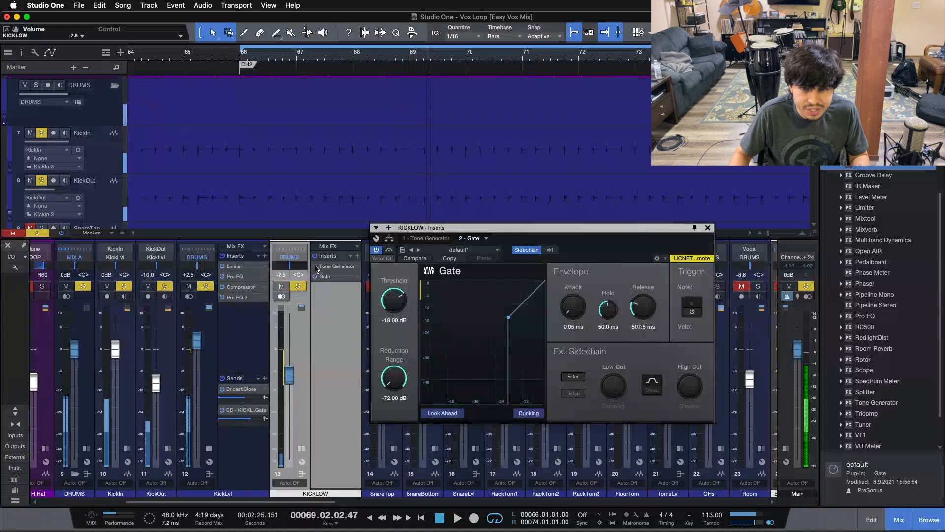
click(423, 239)
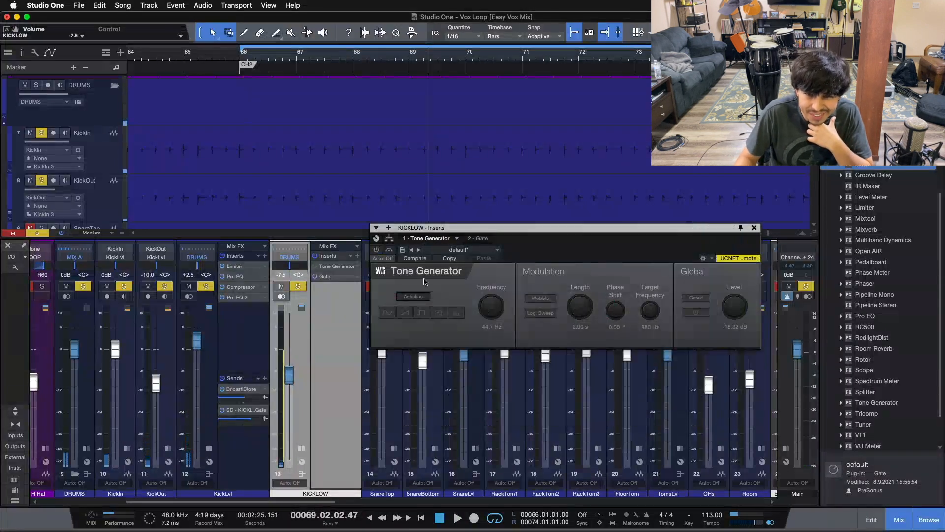
click(376, 250)
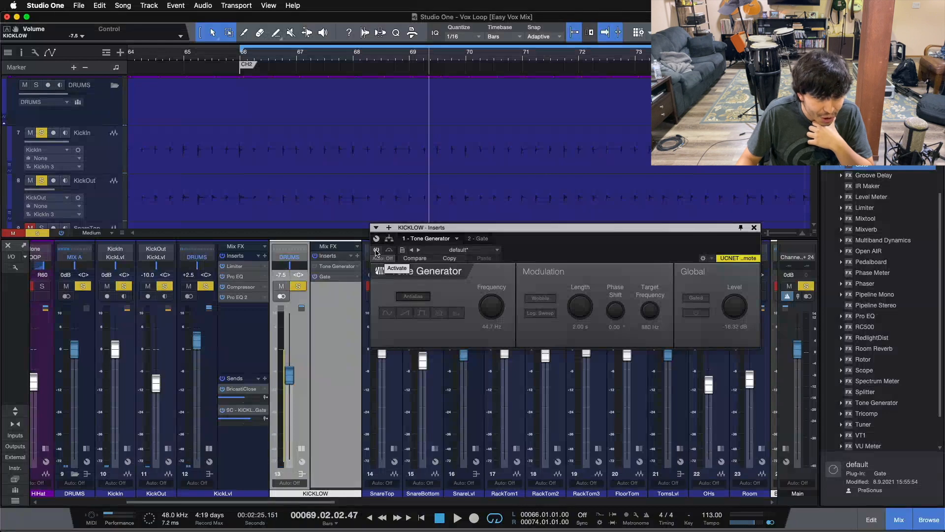
click(377, 250)
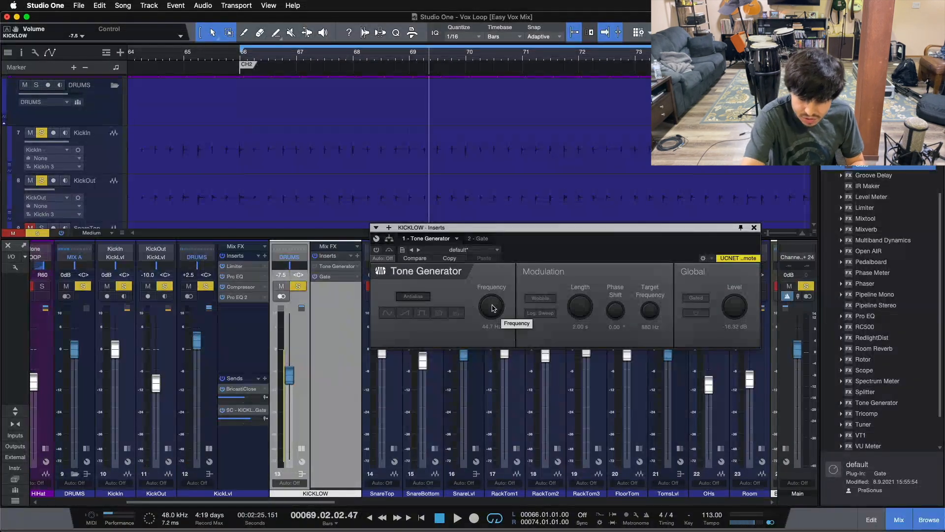
key(space)
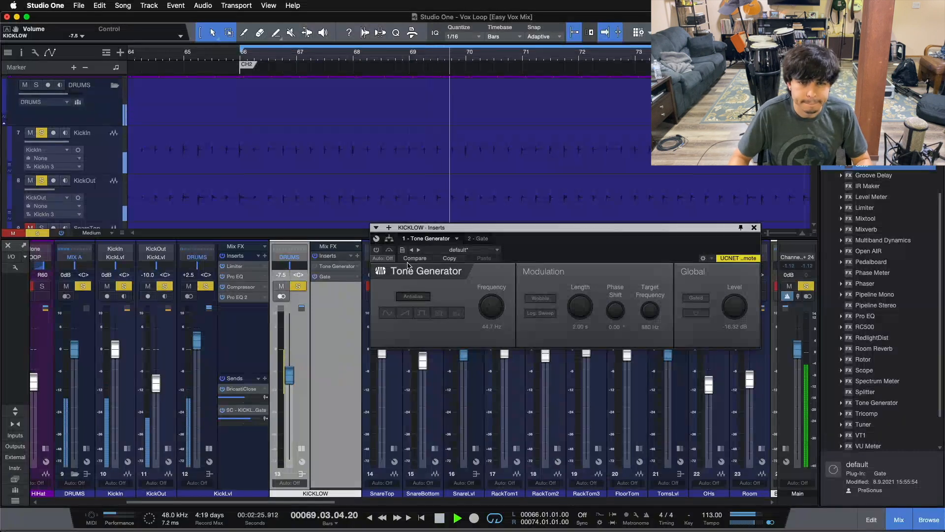
click(377, 250)
Set the Tone Generator level to -21.36 dB and raise its frequency to 73.7 Hz.
drag(740, 305, 739, 311)
drag(492, 319, 491, 314)
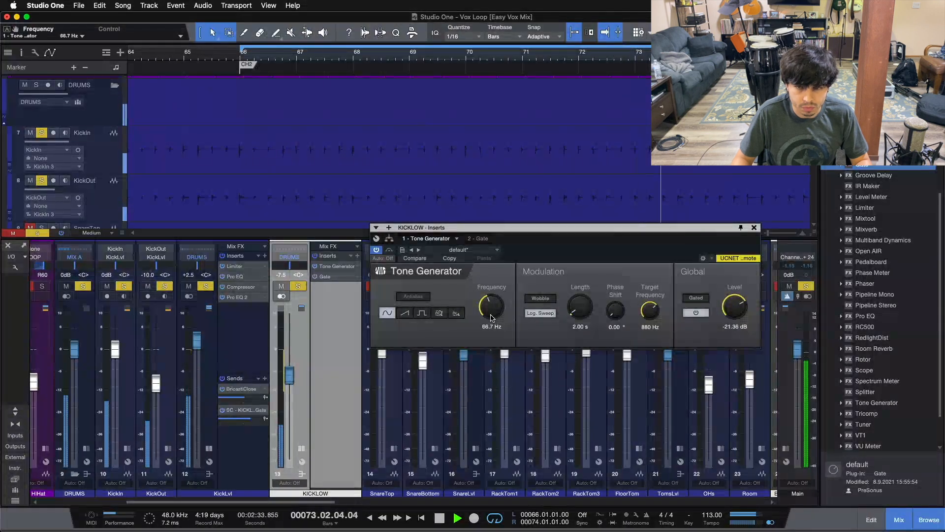
drag(492, 317, 492, 313)
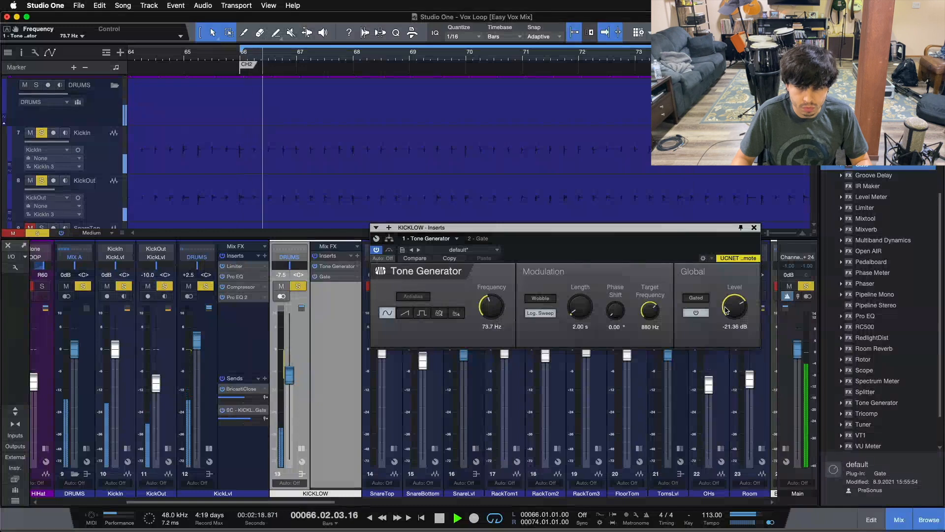
Reset the KICKLOW fader to 0 dB and fine-tune the Tone Generator level.
scroll(727, 309, down, 2)
alt+click(289, 373)
scroll(734, 309, down, 4)
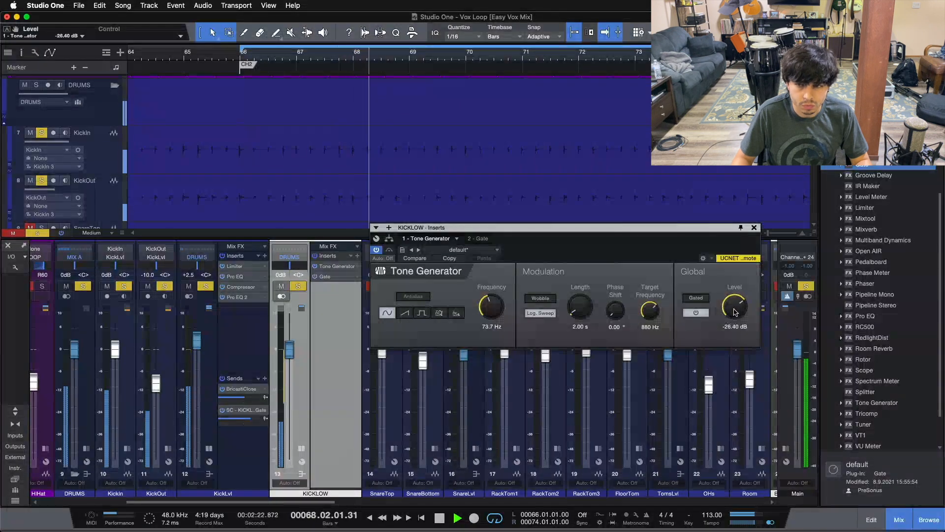
Switch to the Gate and set its threshold to -31.80 dB.
click(488, 239)
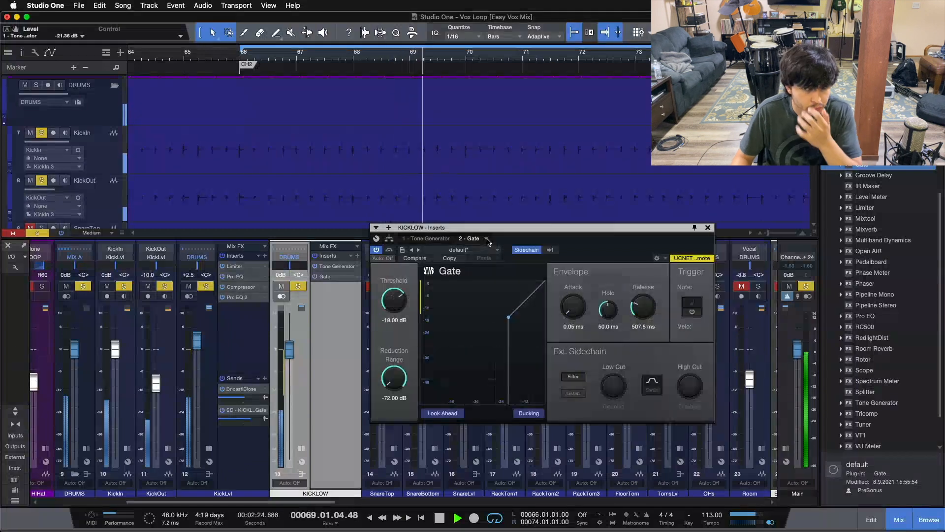
scroll(395, 308, down, 5)
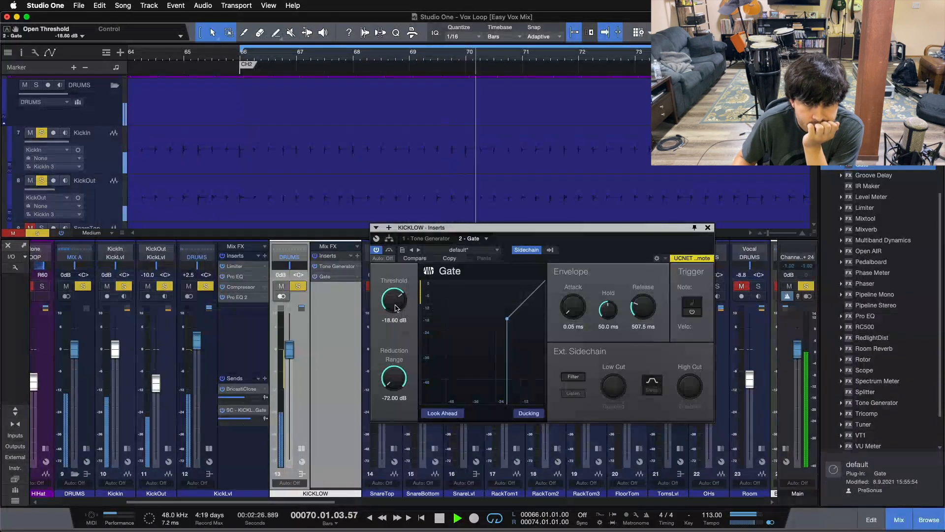
drag(395, 308, 396, 361)
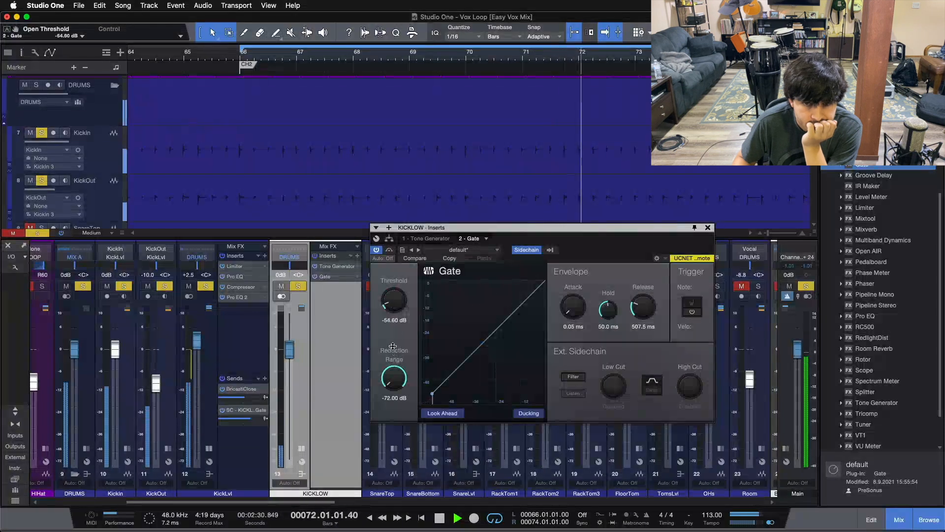
scroll(395, 309, up, 7)
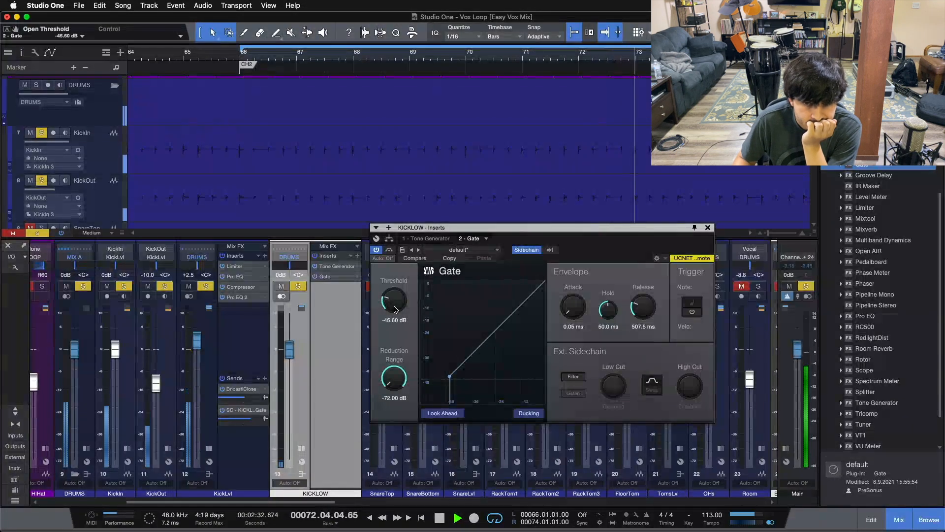
scroll(395, 309, up, 2)
scroll(395, 309, up, 5)
scroll(396, 310, up, 4)
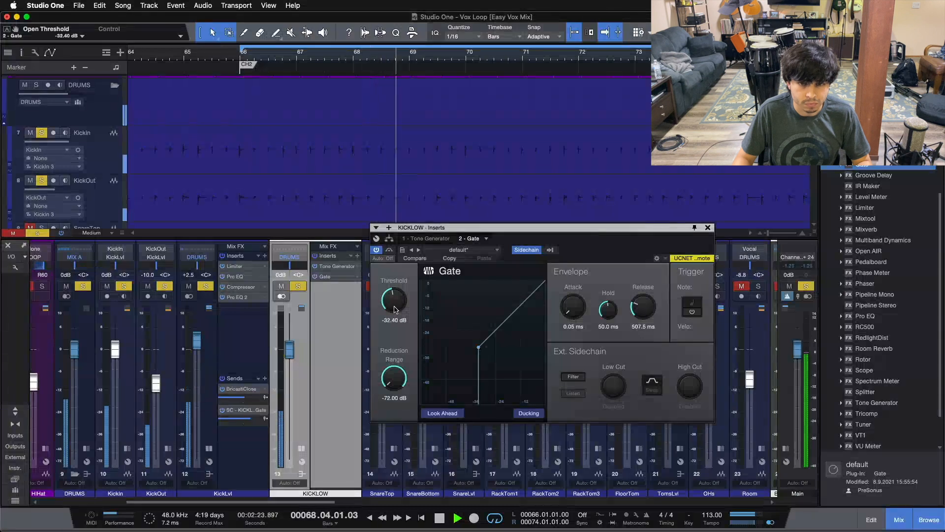
scroll(395, 309, up, 1)
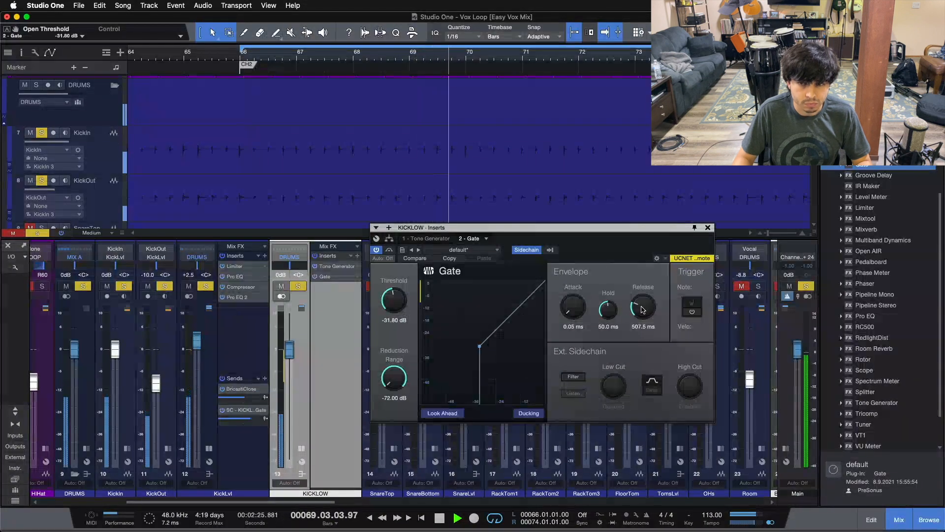
Set the Gate's release to 328.4 ms.
drag(640, 277, 645, 469)
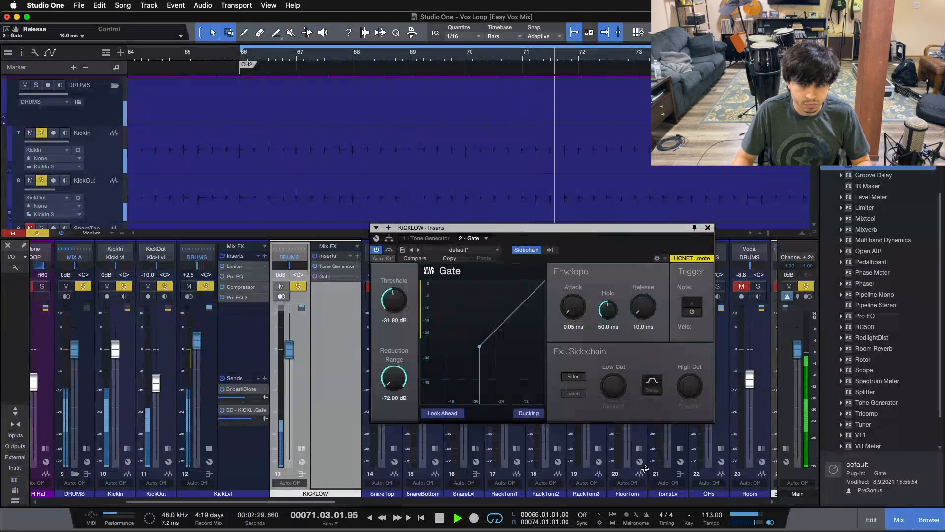
scroll(644, 314, up, 5)
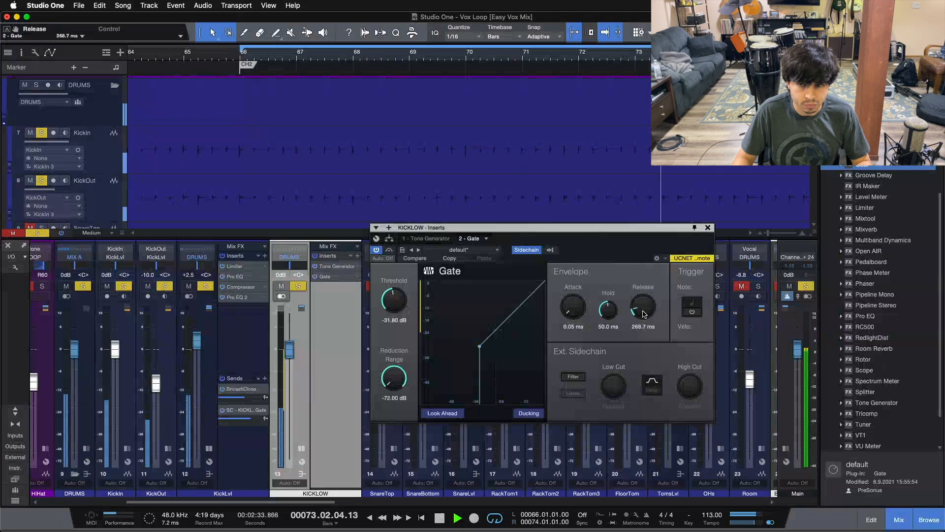
scroll(644, 314, up, 1)
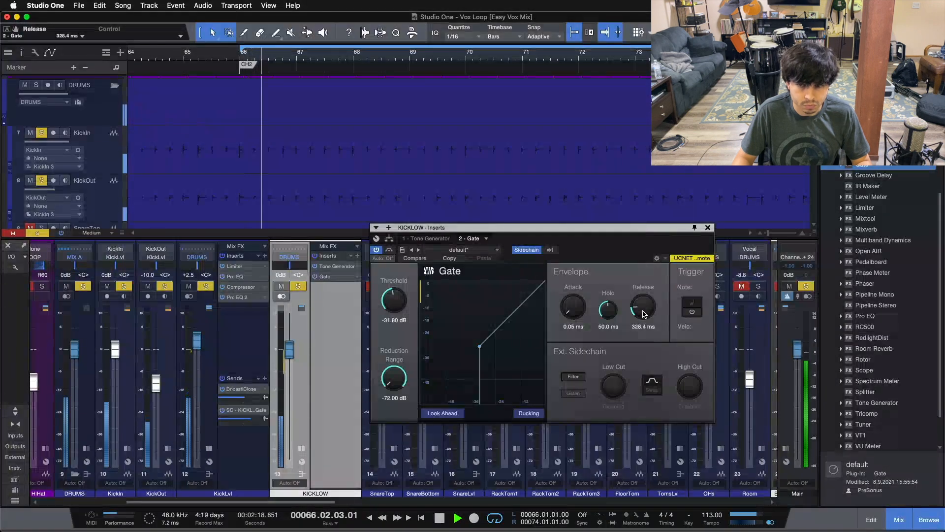
Set the Gate's hold to 75.8 ms.
drag(611, 312, 606, 362)
mouse_move(606, 314)
mouse_down()
mouse_move(604, 276)
mouse_move(606, 309)
mouse_up()
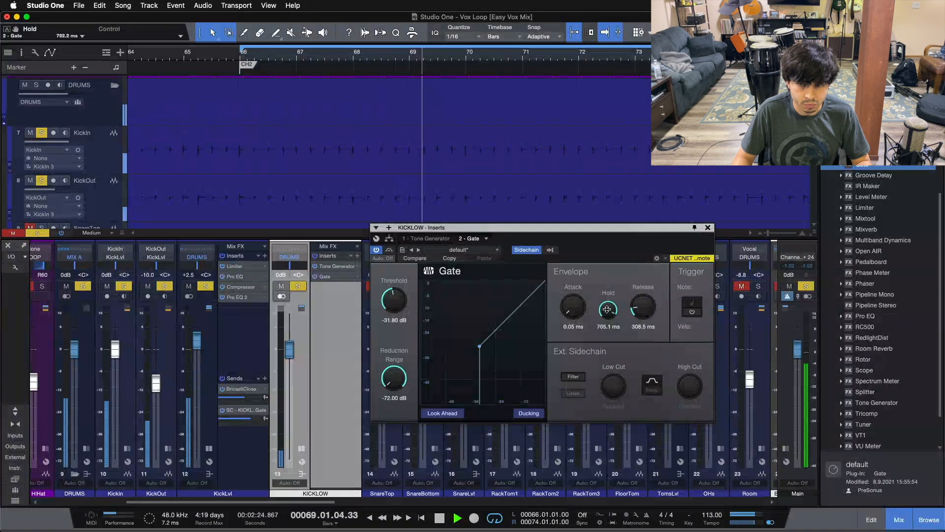
scroll(609, 315, down, 3)
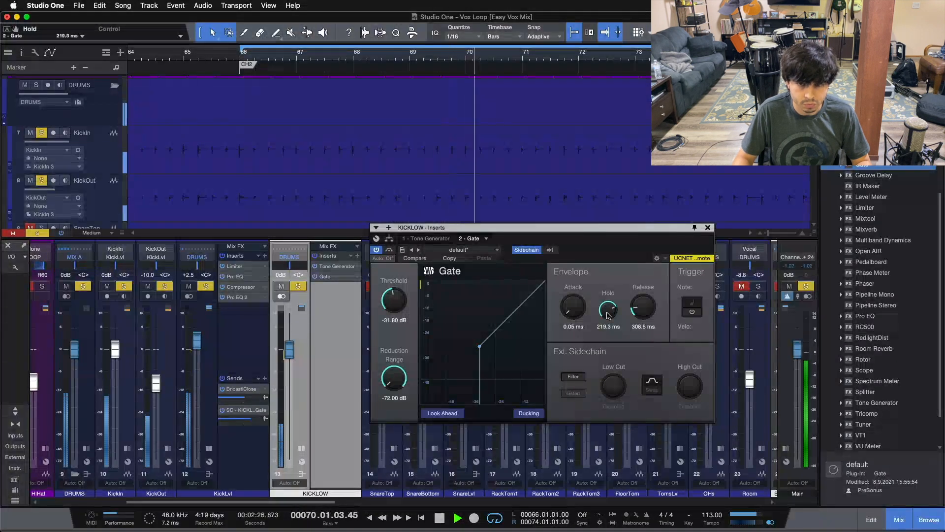
scroll(609, 315, down, 1)
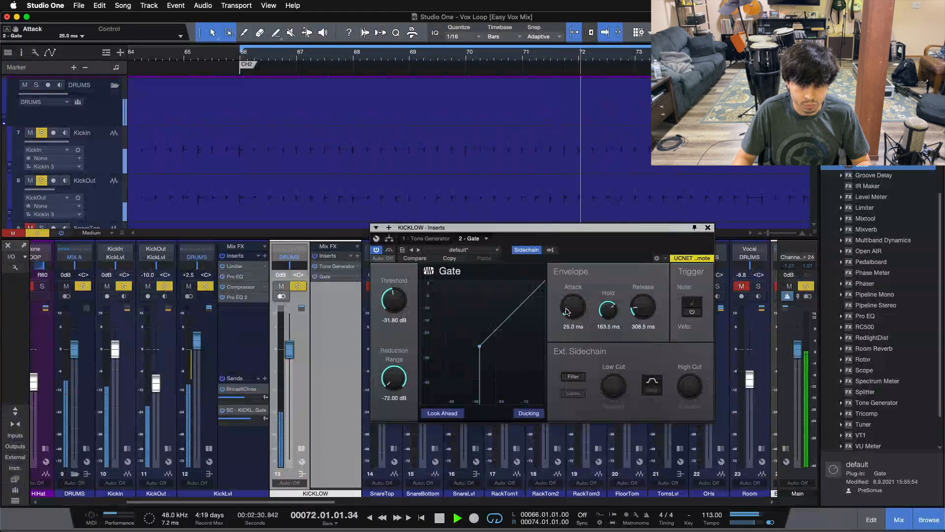
scroll(567, 311, down, 5)
scroll(615, 310, down, 1)
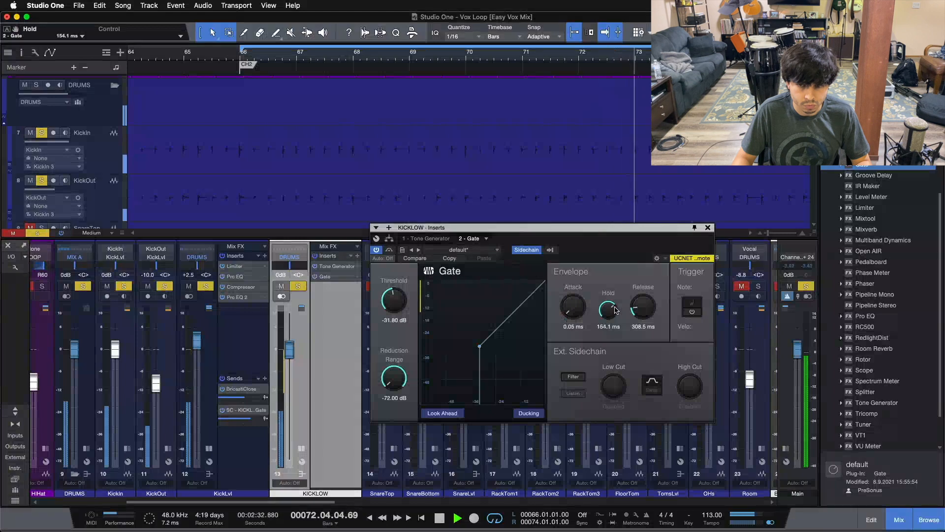
scroll(615, 311, down, 1)
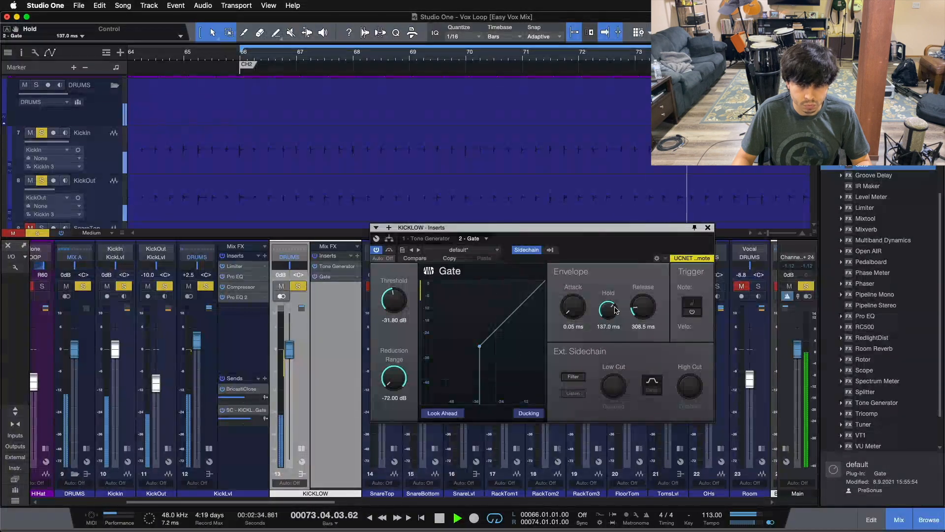
scroll(616, 311, down, 3)
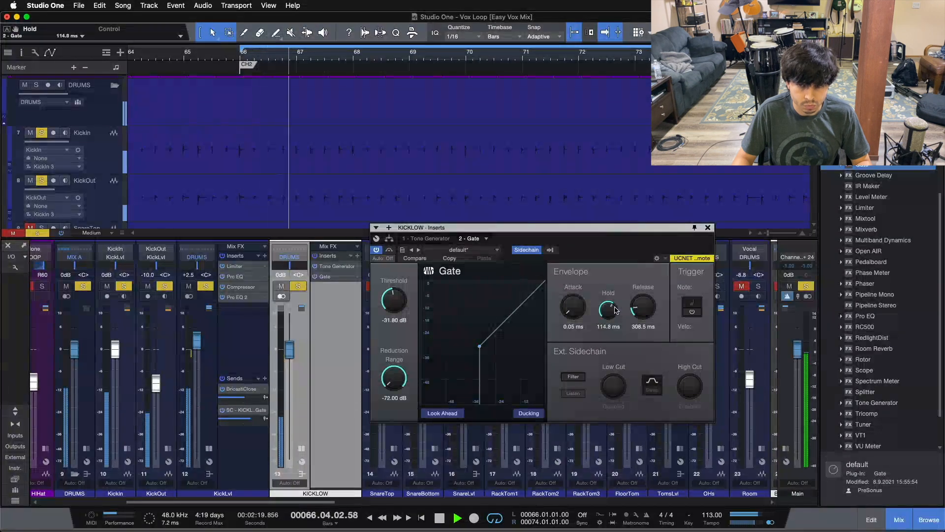
scroll(615, 310, down, 2)
scroll(615, 310, down, 1)
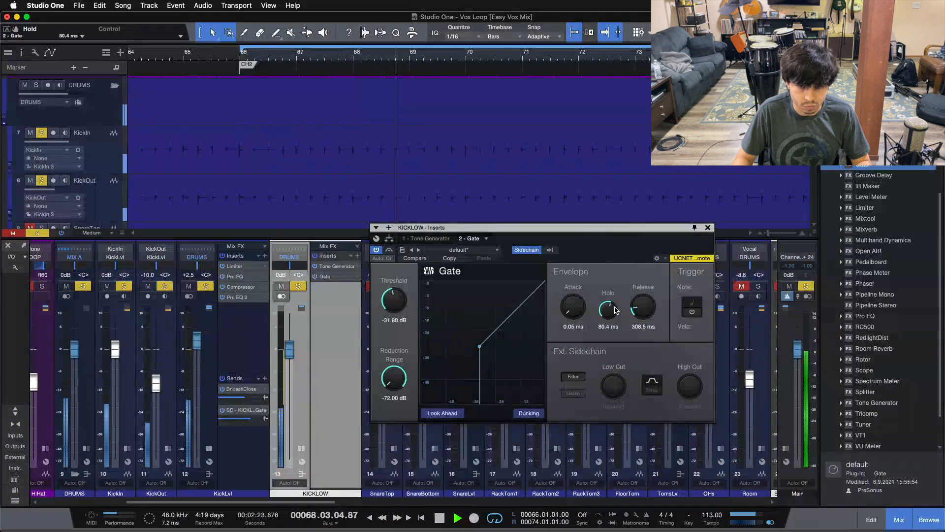
click(520, 419)
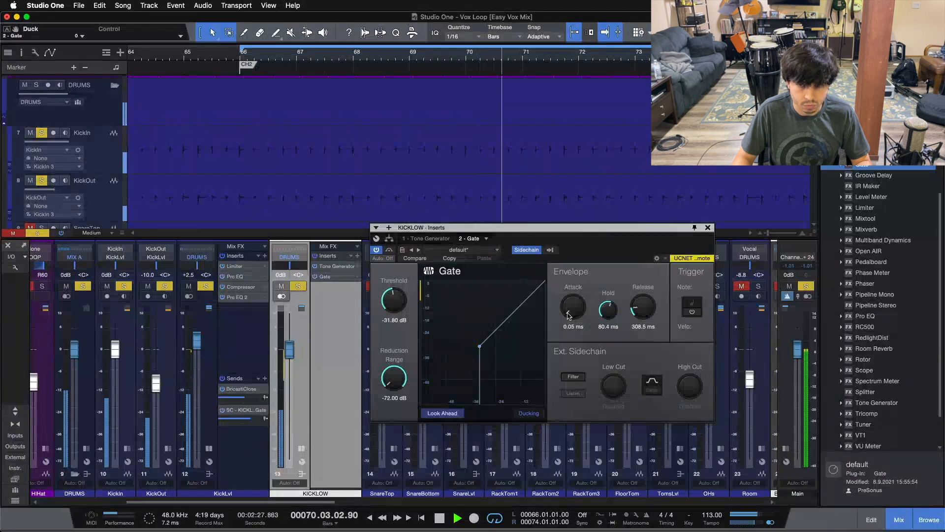
scroll(611, 311, down, 1)
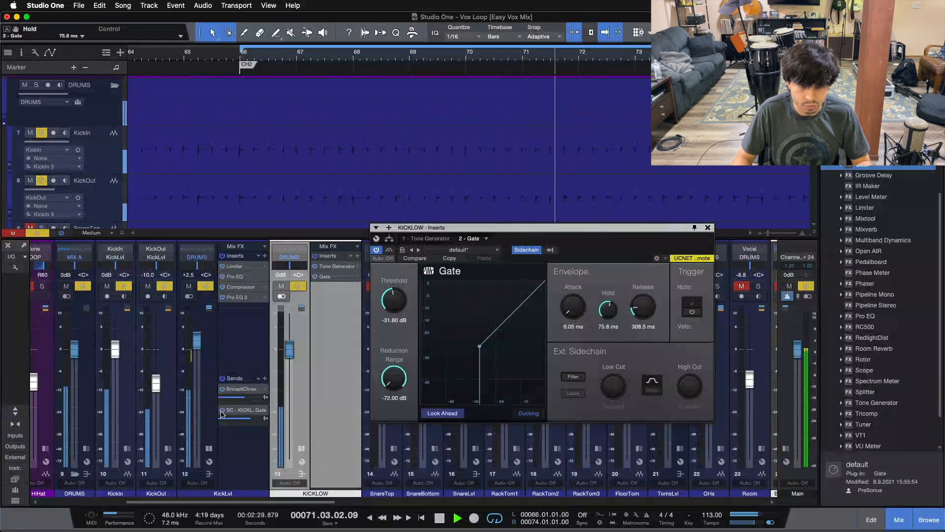
Audition the KICKLOW bus by toggling its solo and mute.
click(265, 418)
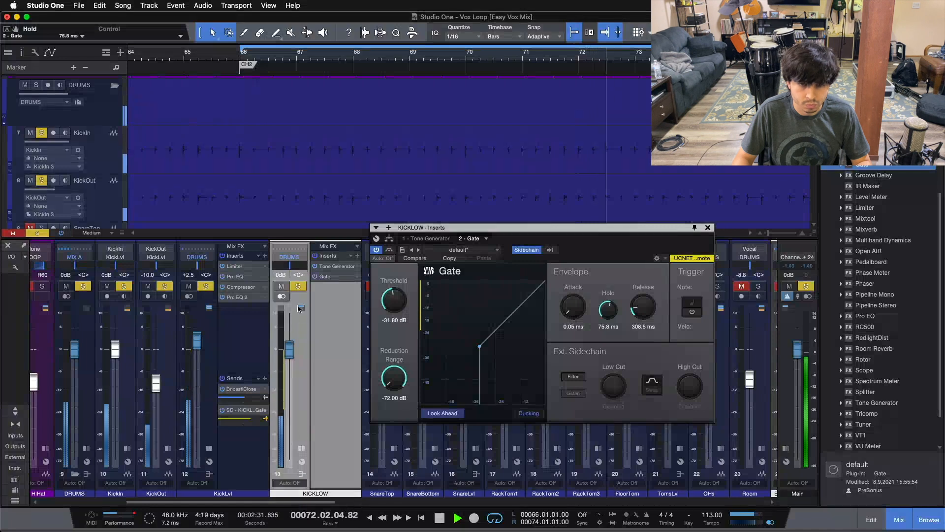
click(298, 286)
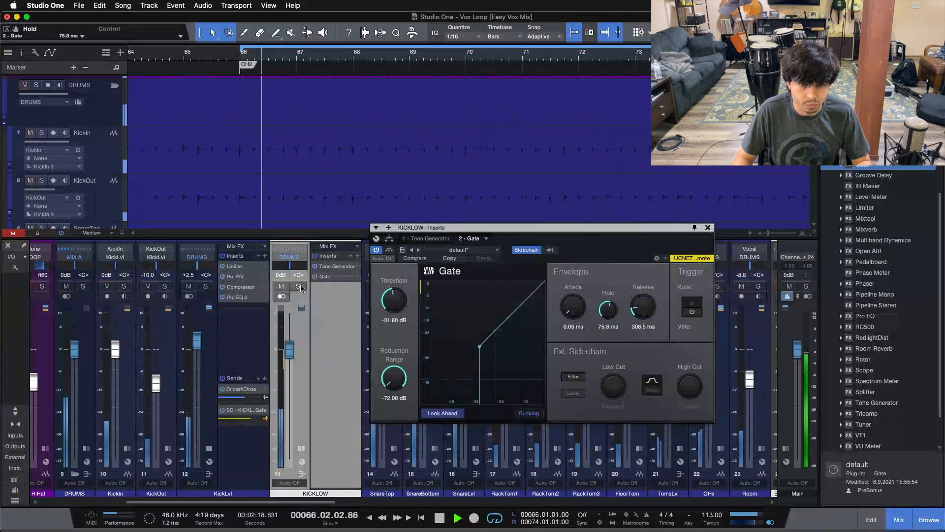
click(281, 286)
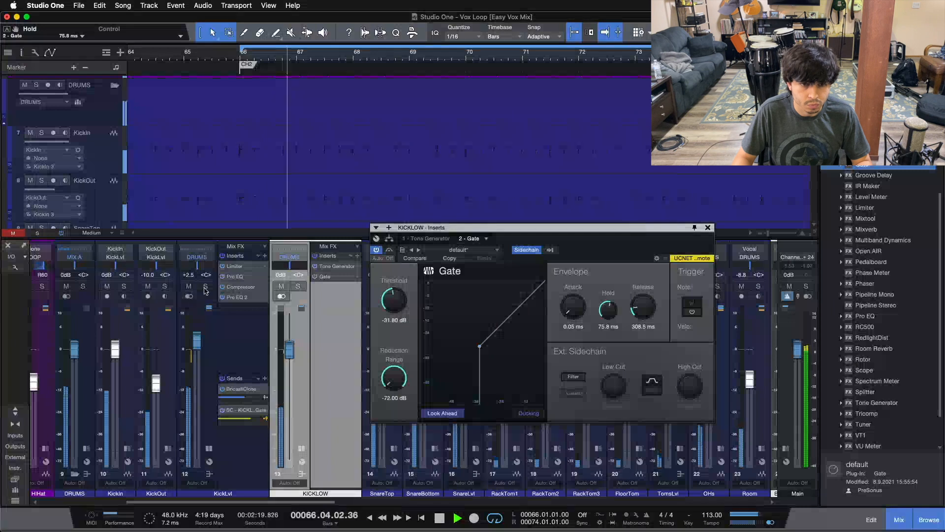
click(297, 286)
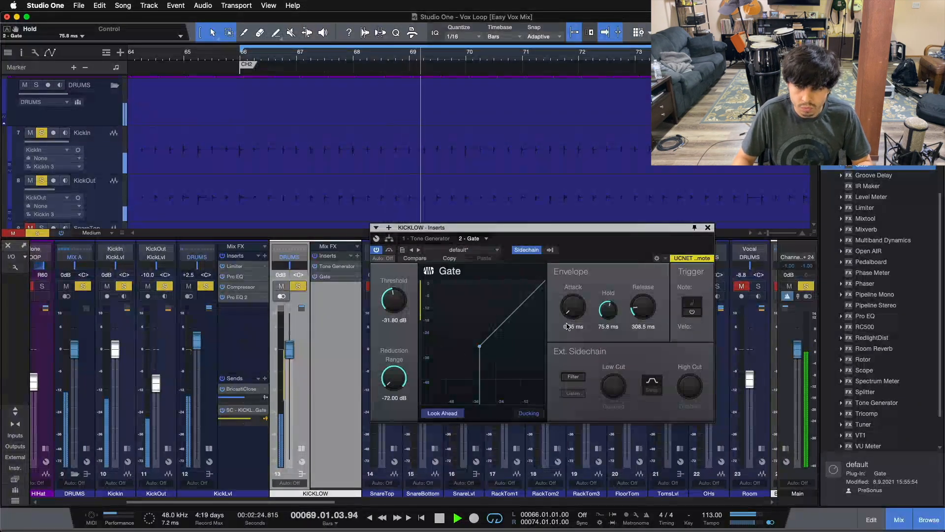
Raise the Gate's threshold to -12.60 dB.
mouse_move(389, 304)
mouse_down()
mouse_move(389, 336)
mouse_move(389, 303)
mouse_up()
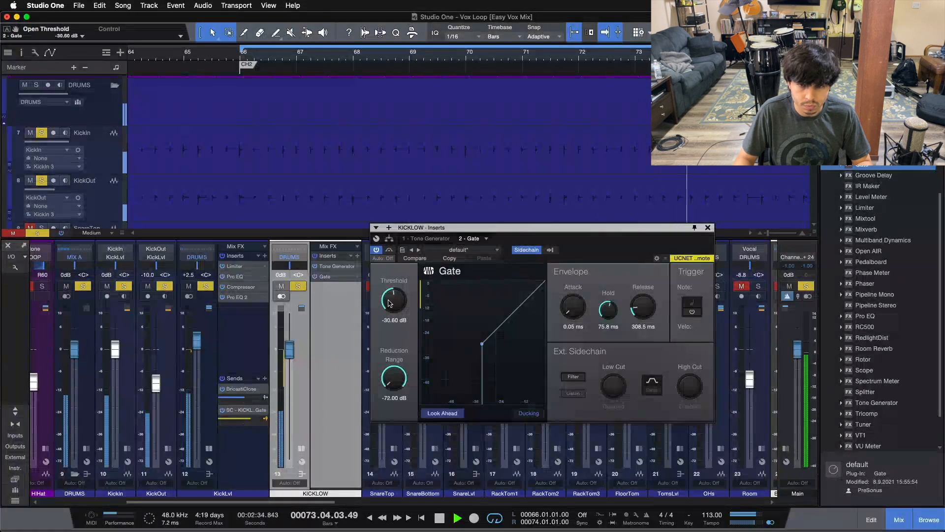
drag(390, 303, 389, 302)
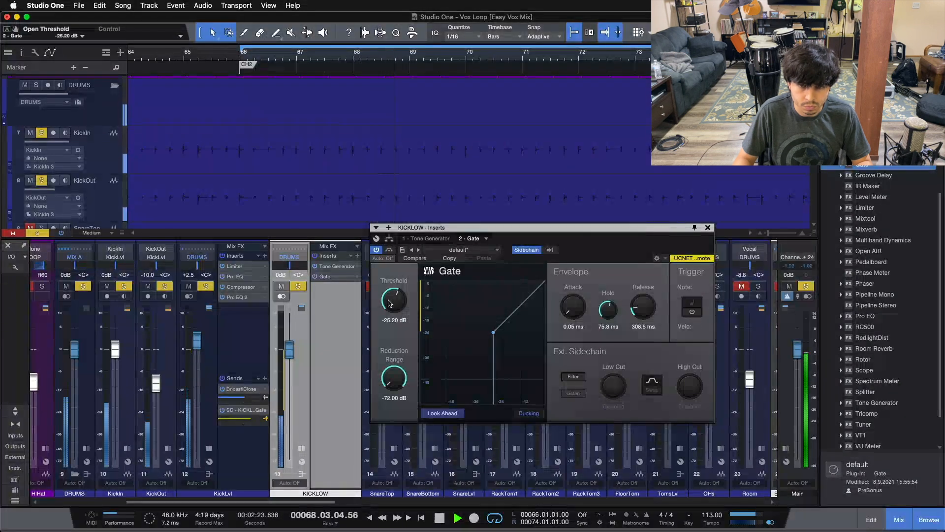
mouse_move(389, 303)
mouse_down()
mouse_move(390, 258)
mouse_move(397, 296)
mouse_up()
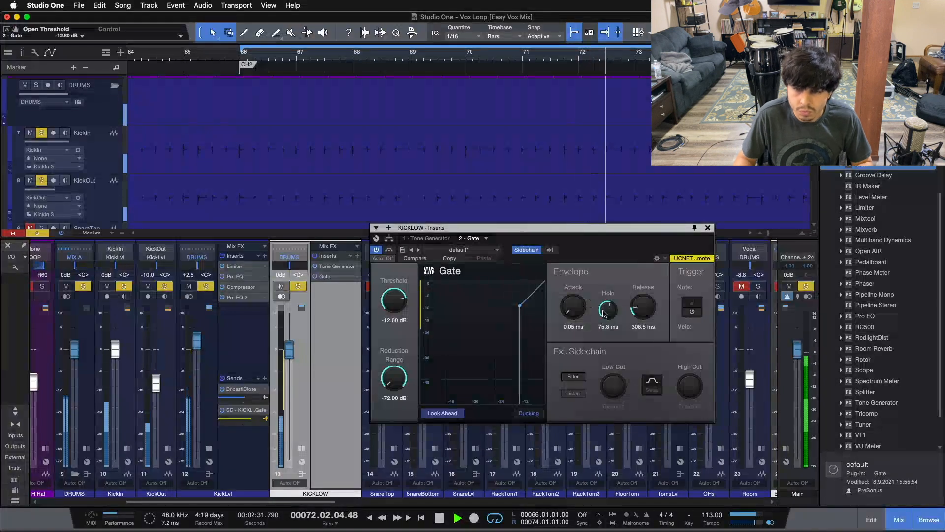
Set the Gate's hold to 28.7 ms.
drag(604, 312, 609, 347)
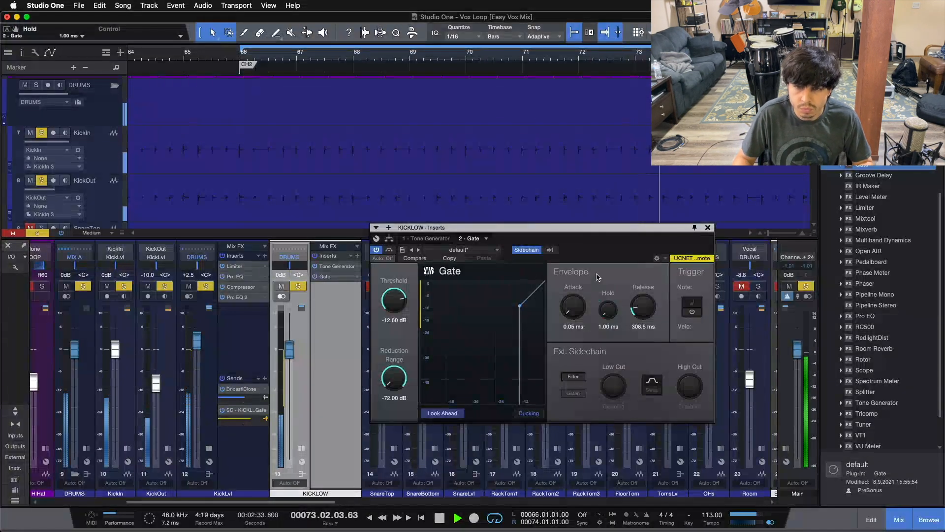
drag(610, 306, 610, 300)
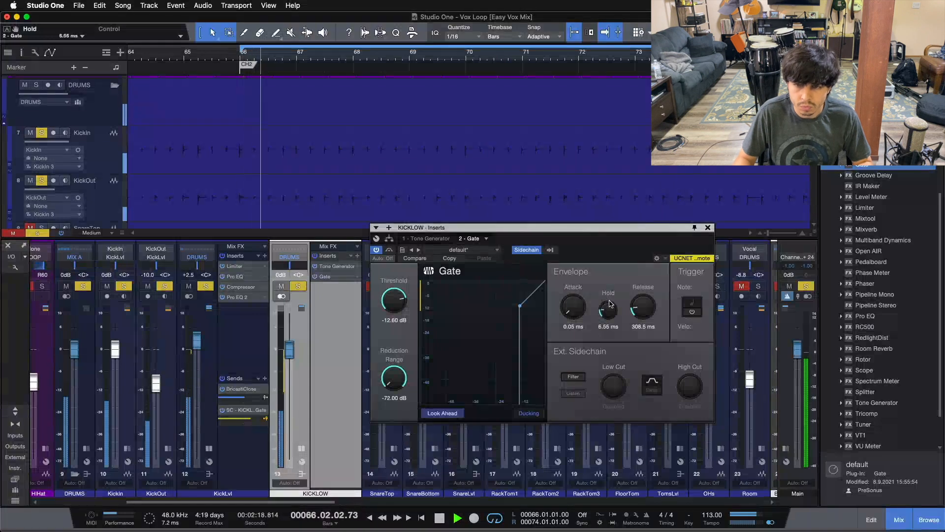
scroll(610, 303, up, 3)
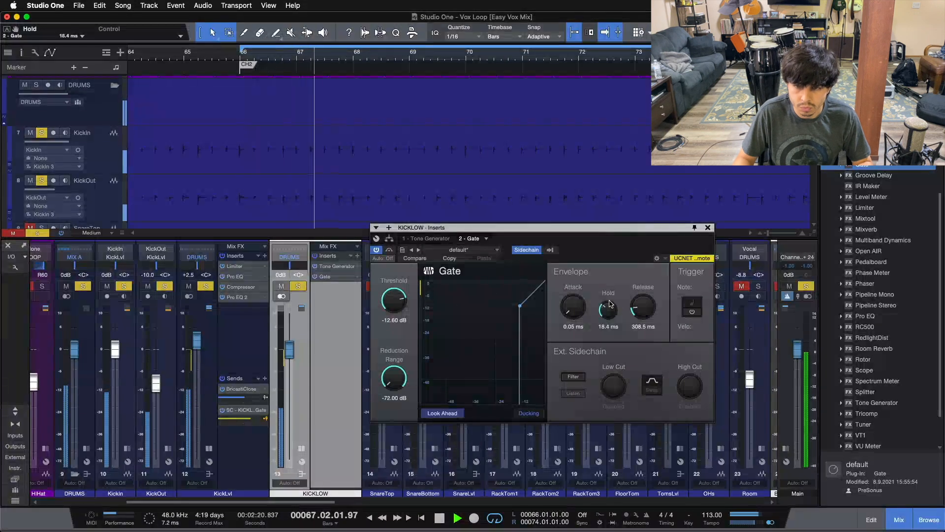
scroll(609, 303, up, 2)
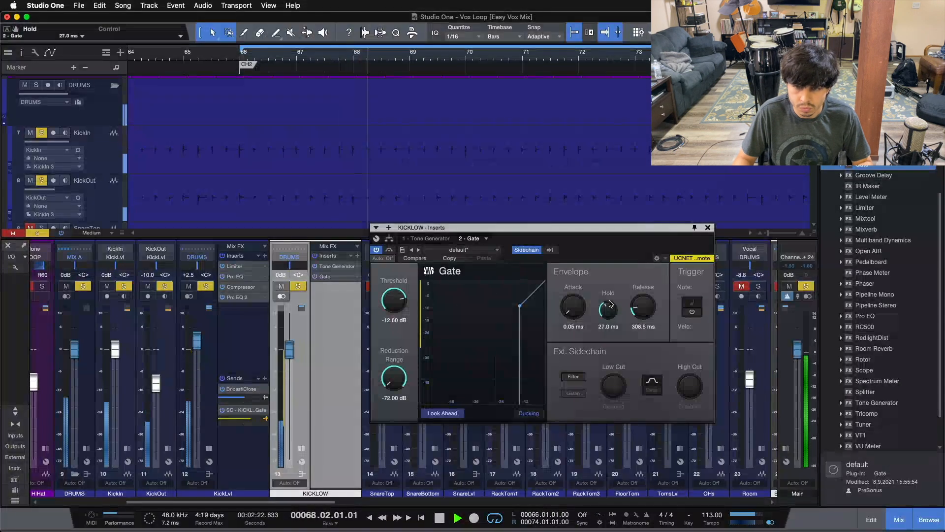
scroll(609, 303, up, 1)
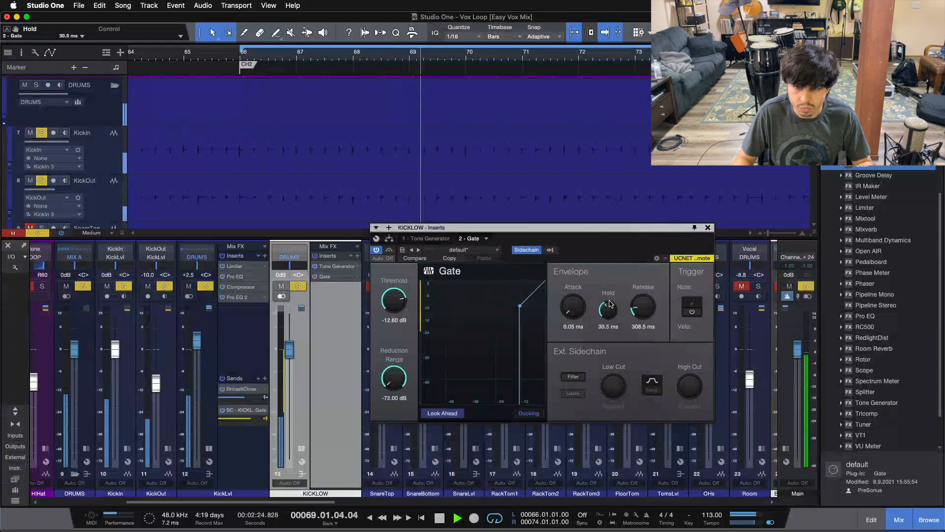
scroll(610, 303, down, 1)
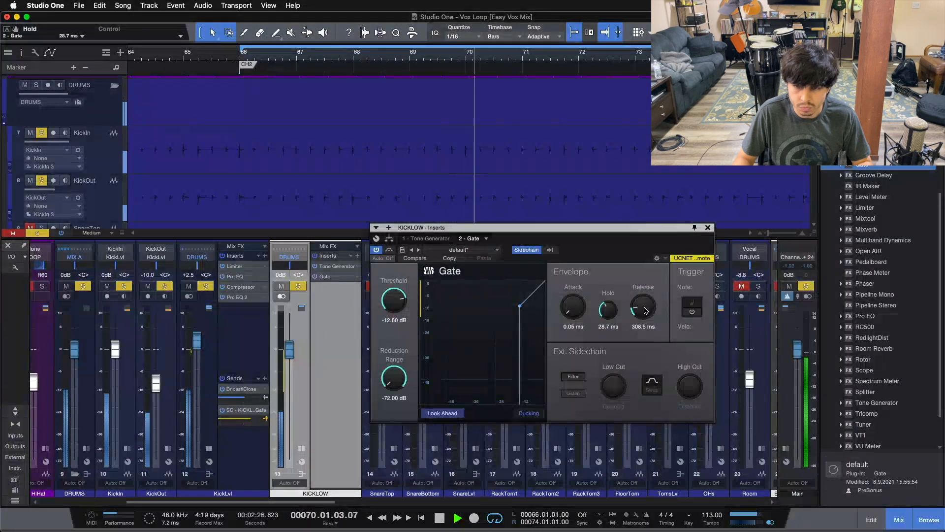
Set the Gate's release to 348.3 ms and trim the hold to 27.0 ms.
drag(645, 310, 647, 290)
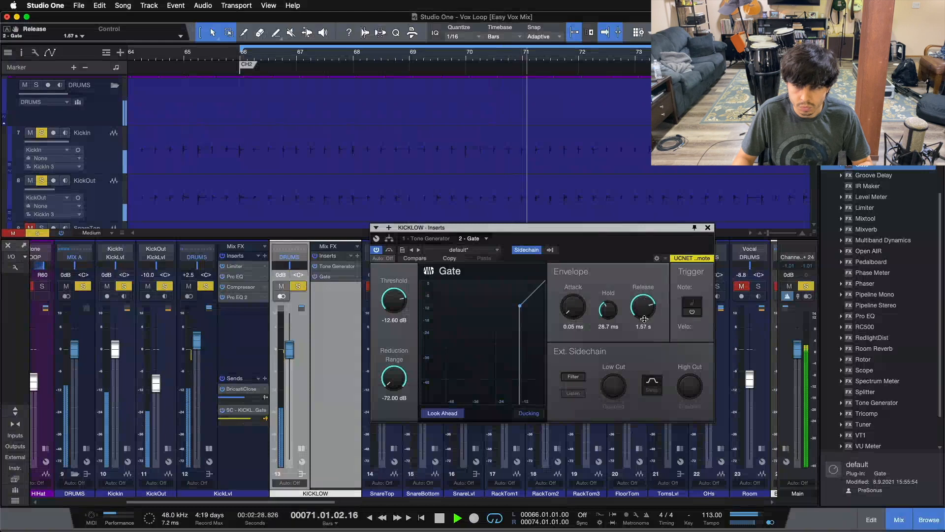
drag(643, 338, 641, 356)
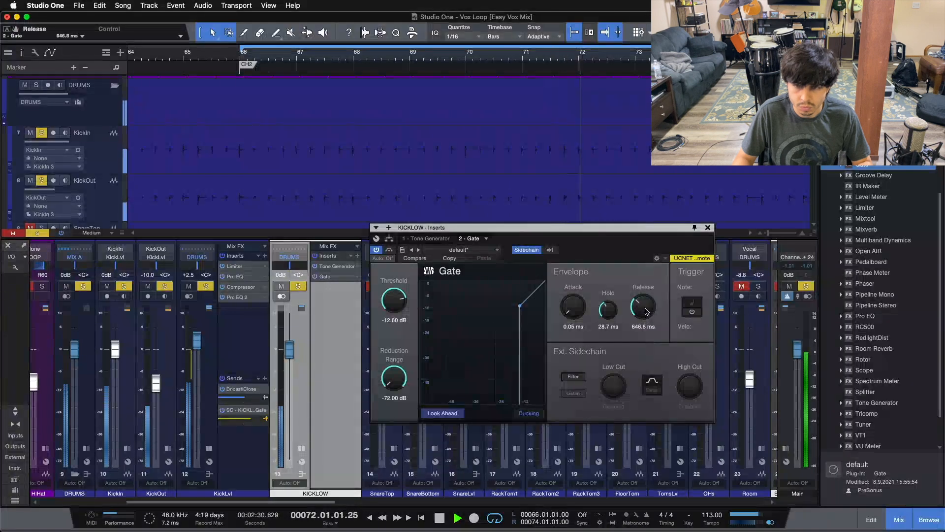
scroll(647, 311, down, 3)
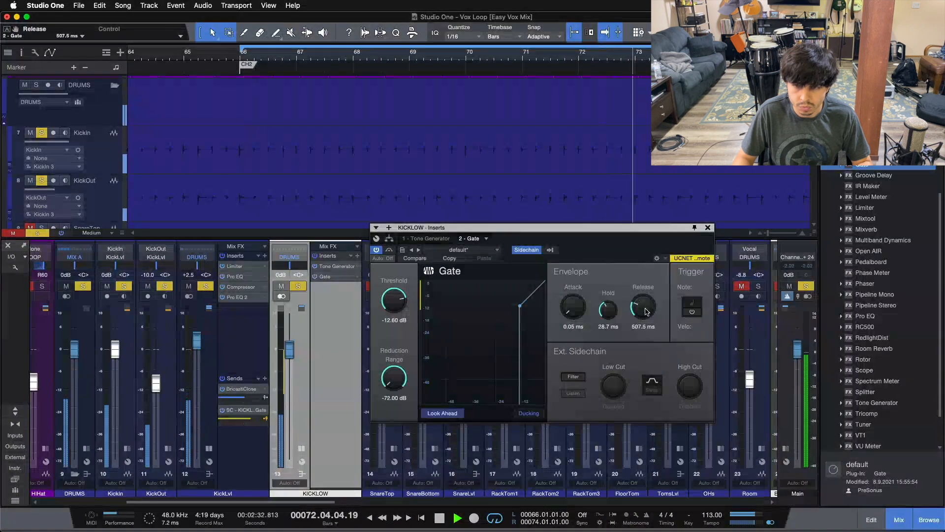
scroll(646, 311, down, 1)
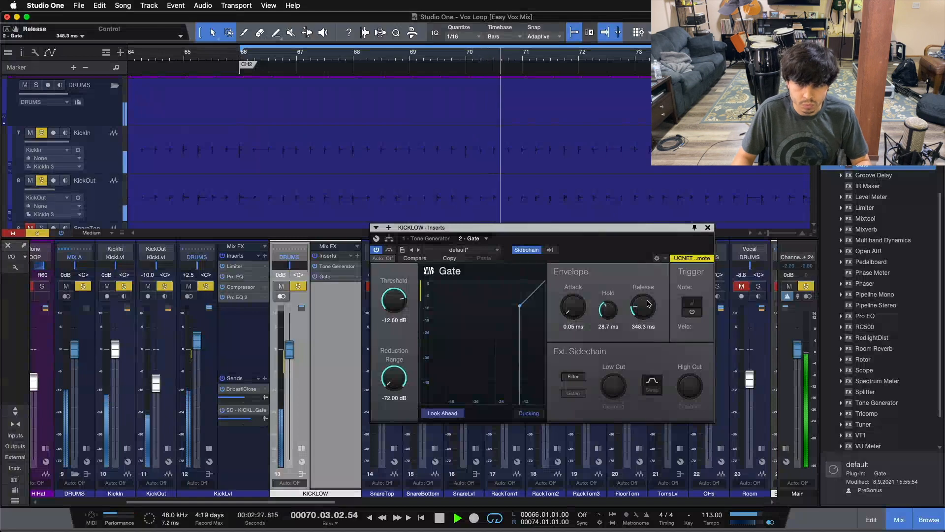
scroll(648, 304, up, 1)
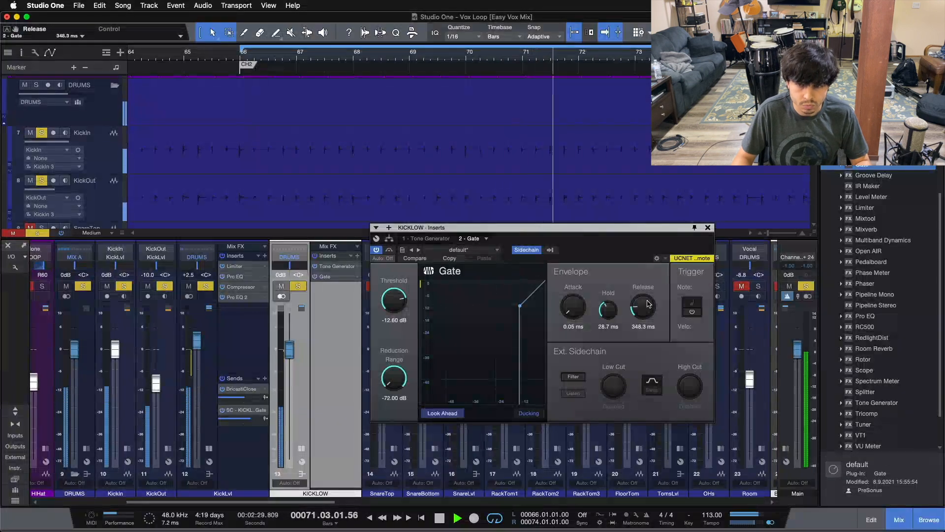
scroll(618, 311, down, 1)
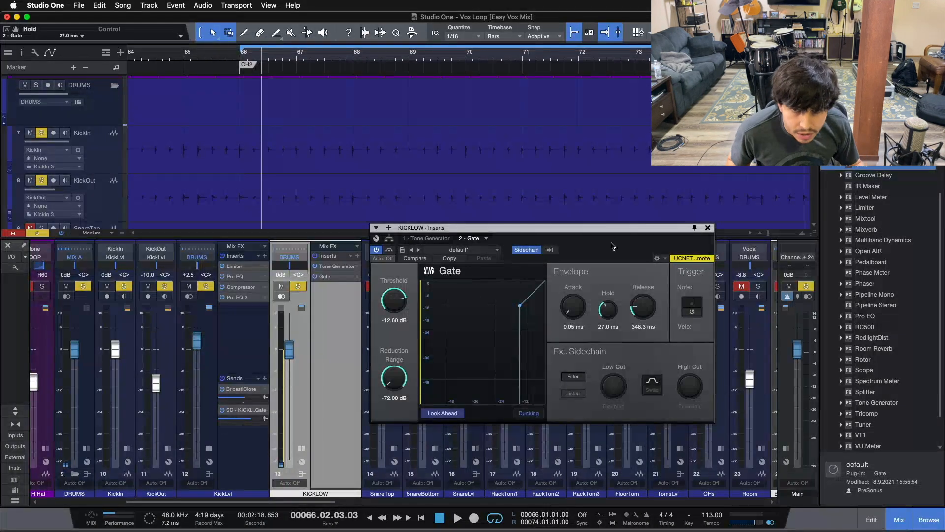
Move the Gate window aside and pull the KICKLOW fader all the way down to -oo.
drag(612, 246, 641, 304)
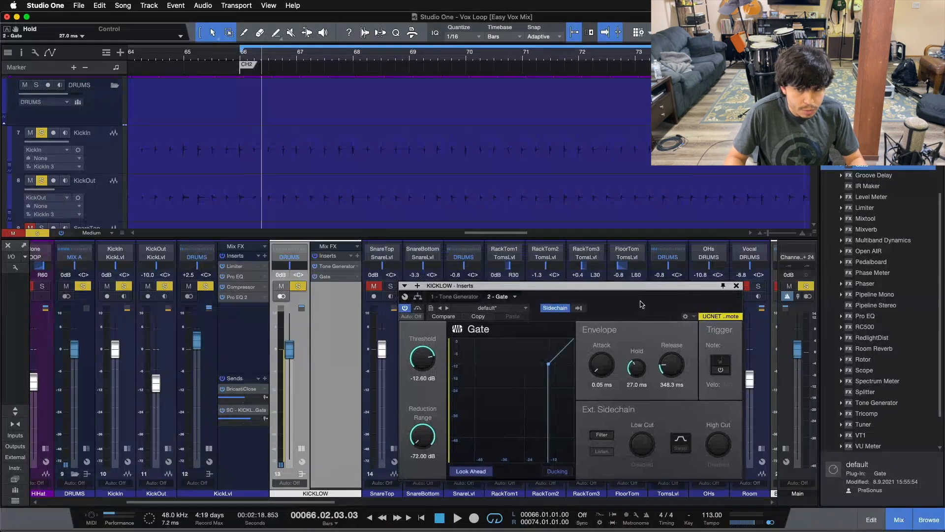
click(671, 367)
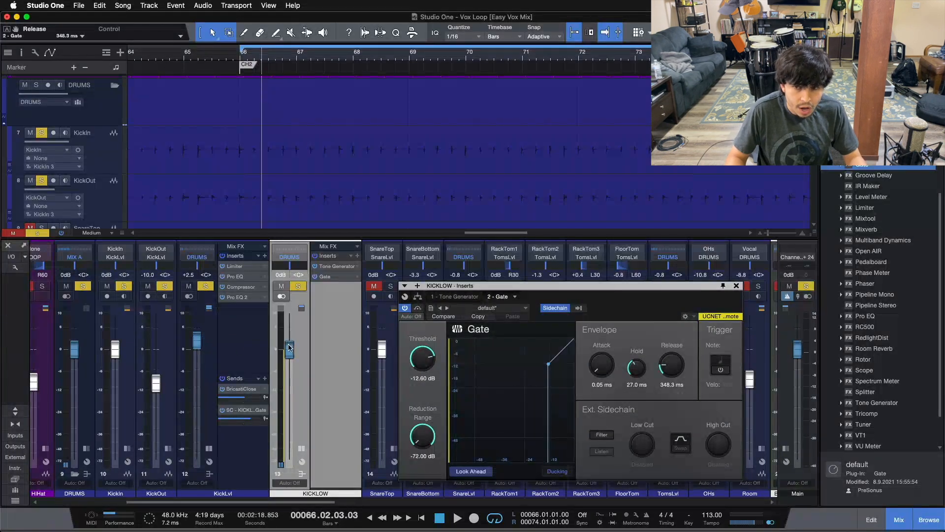
drag(289, 347, 288, 462)
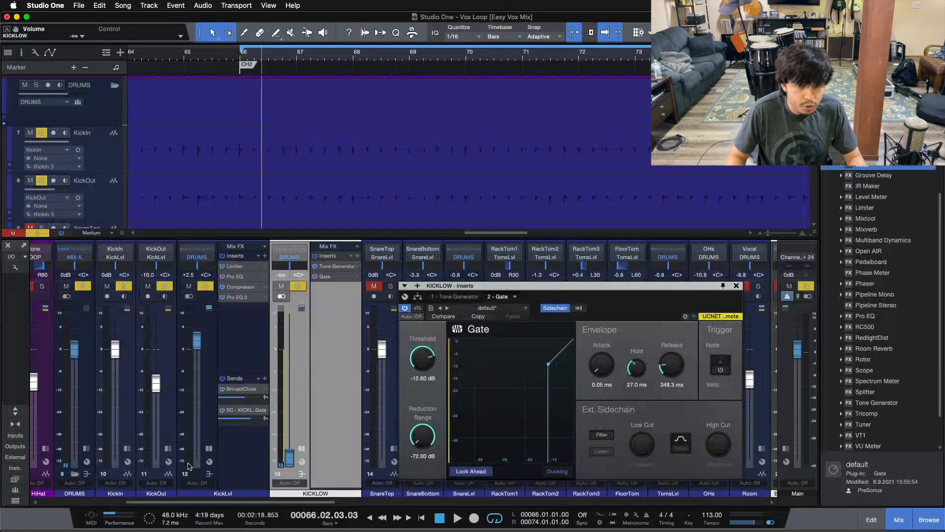
key(s)
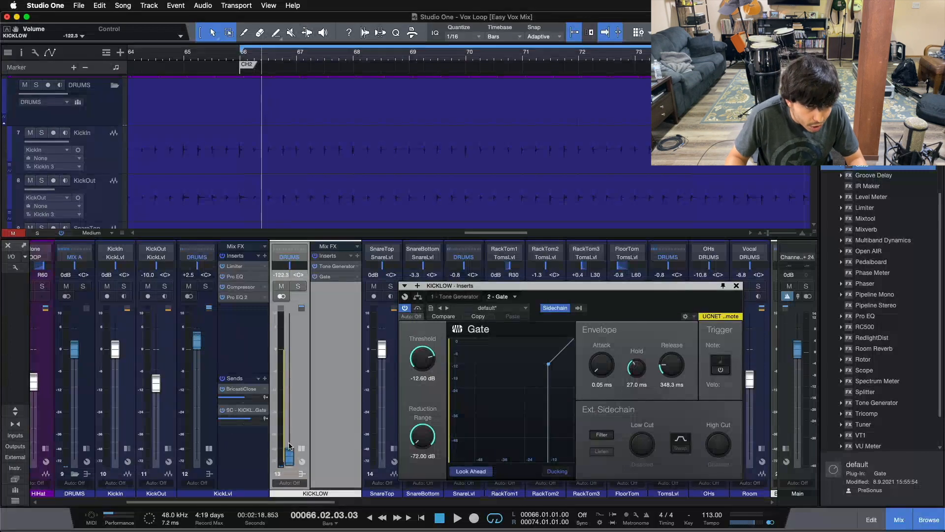
drag(288, 360, 285, 434)
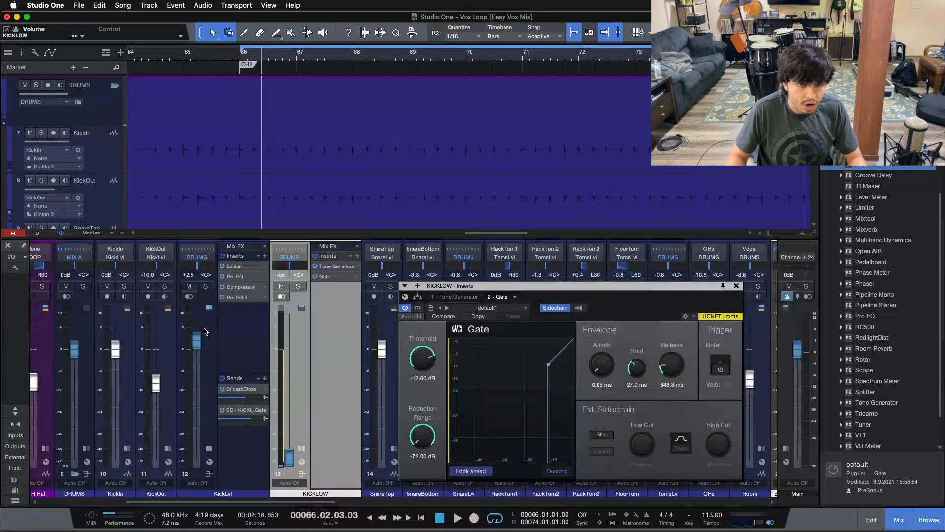
Solo the DRUMS channel and start playback to compare without the low tone.
click(84, 287)
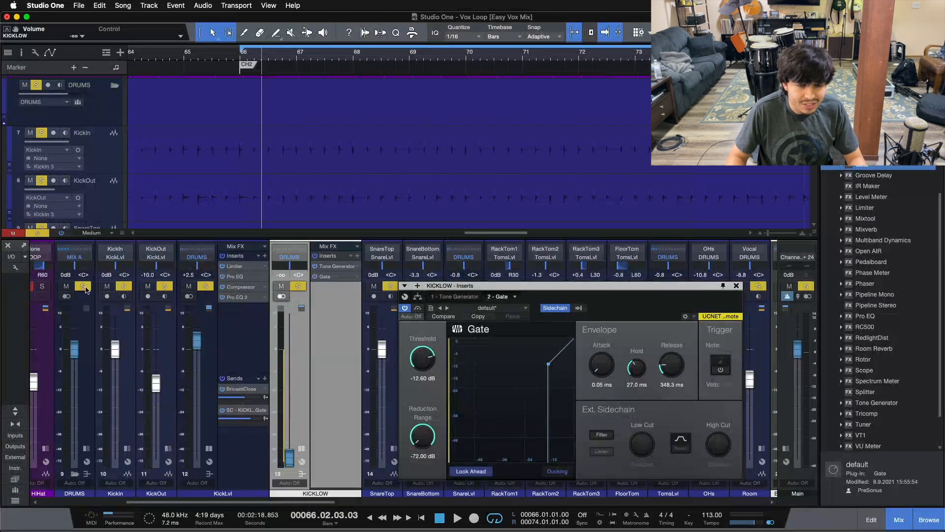
key(space)
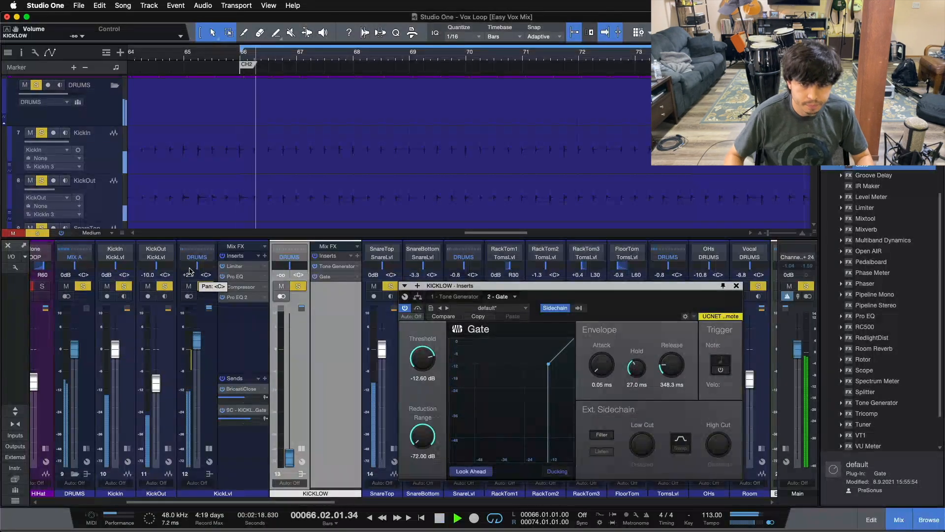
Raise the KICKLOW fader back up to about -8.3 dB.
drag(289, 457, 292, 407)
scroll(290, 407, up, 8)
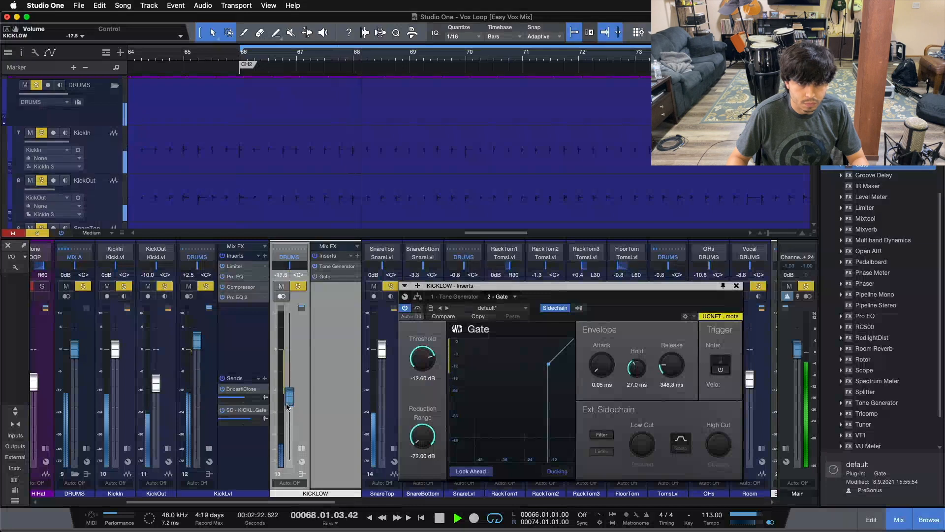
scroll(287, 406, up, 5)
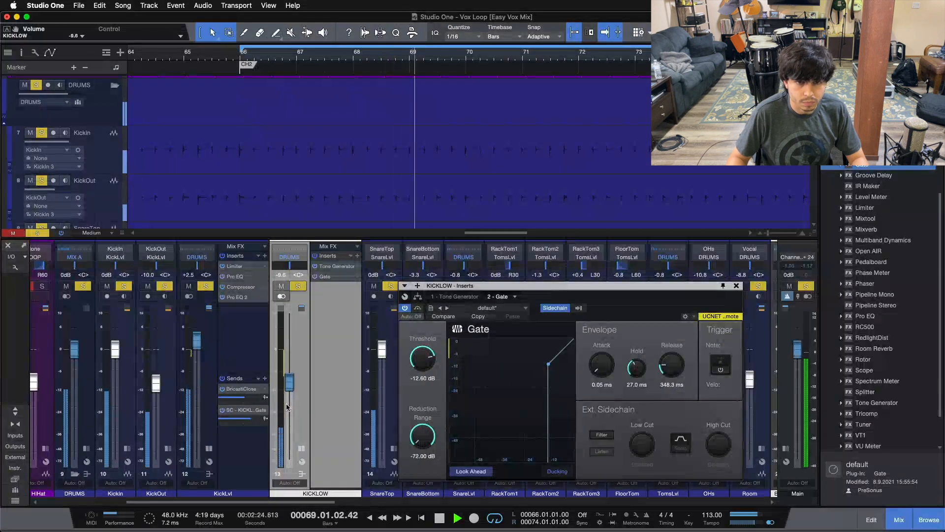
scroll(286, 406, up, 1)
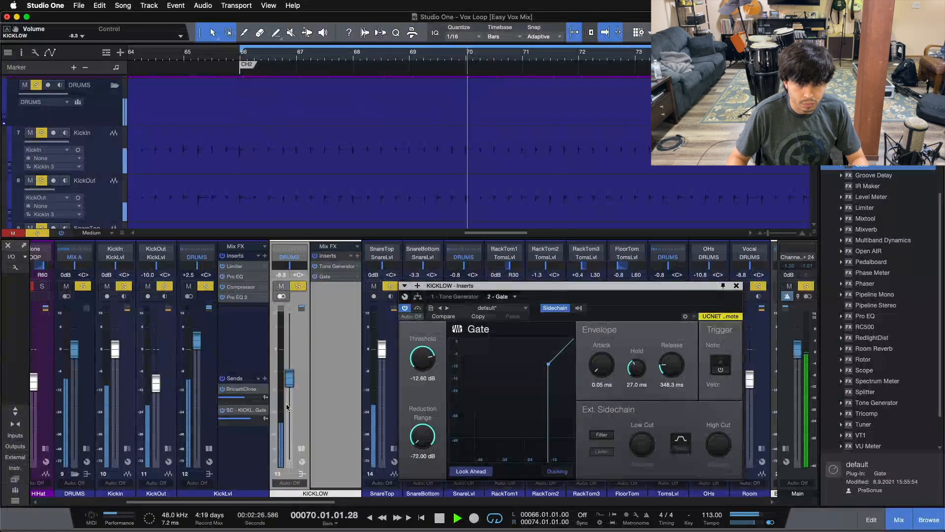
Close the Gate window and collapse the expanded insert views of the DRUMS and KICKLOW channels.
click(210, 447)
click(736, 285)
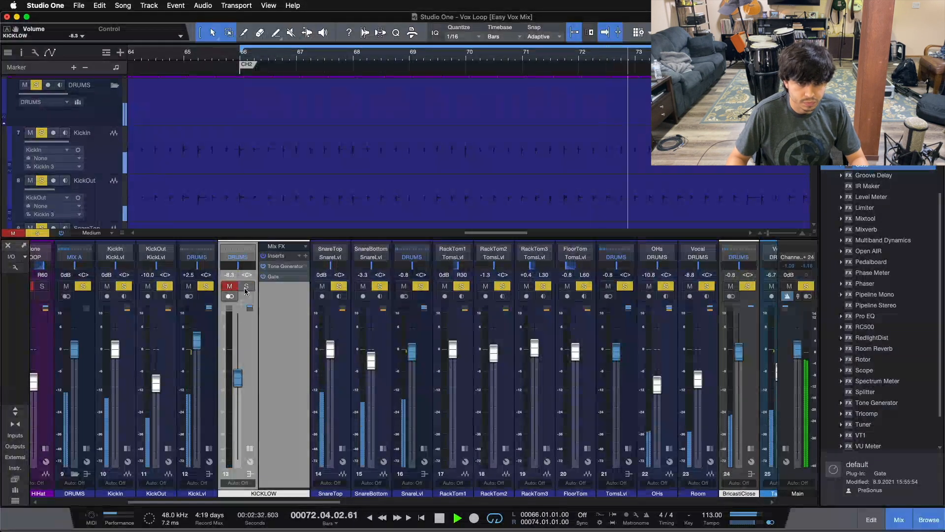
click(250, 448)
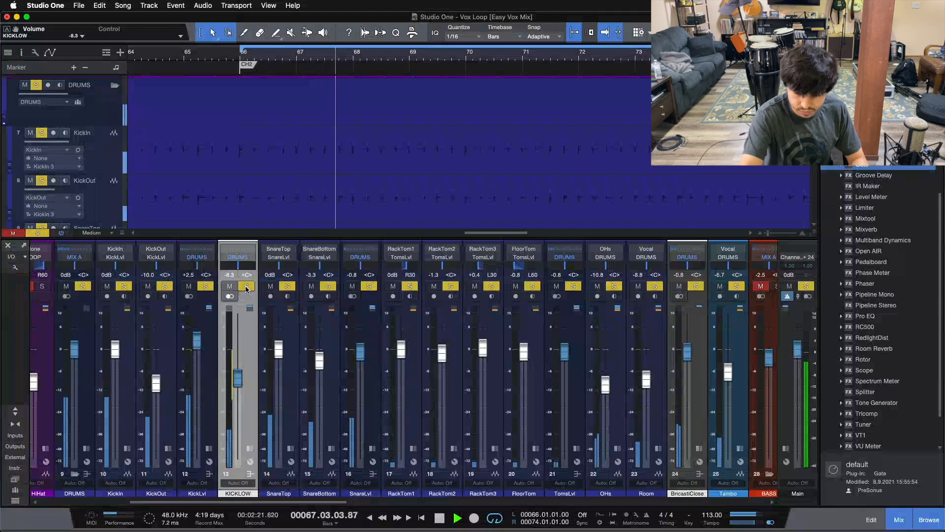
Toggle KICKLOW's solo while restarting playback to audition the low tone on its own.
key(space)
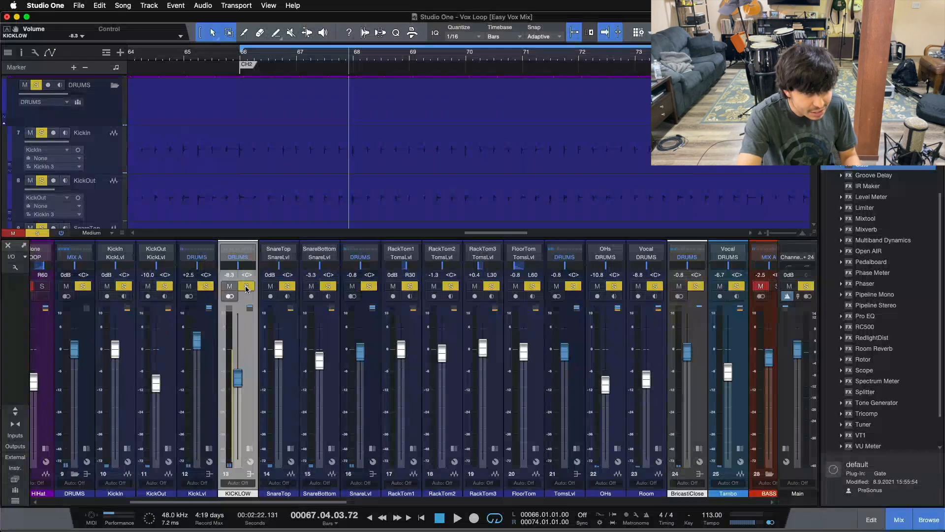
click(247, 289)
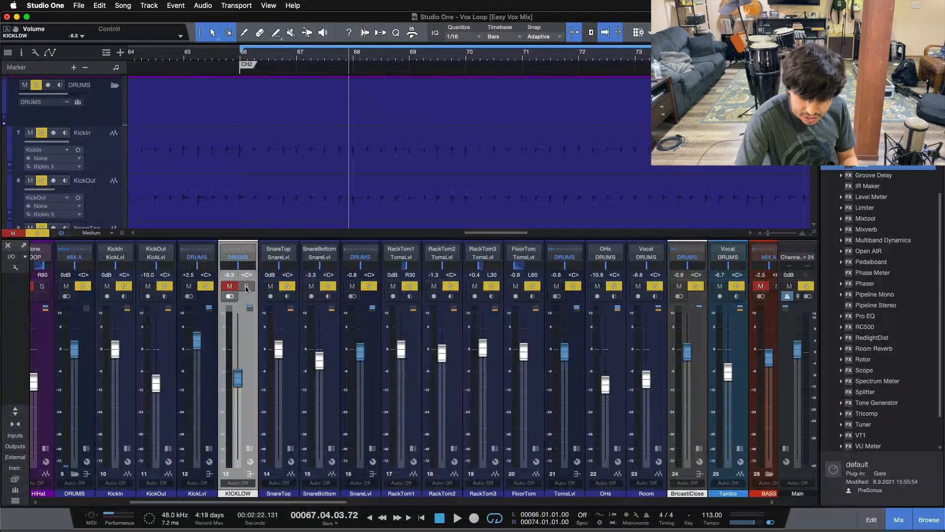
key(space)
click(246, 287)
drag(237, 378, 240, 376)
scroll(241, 376, down, 1)
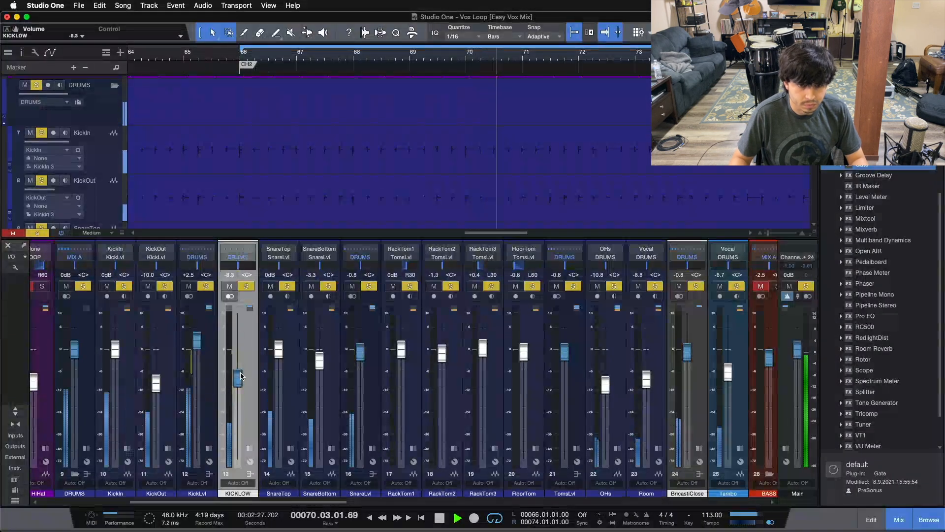
Reopen KICKLOW's Gate, try a shorter hold, restore it to 27.0 ms and close the window.
click(250, 449)
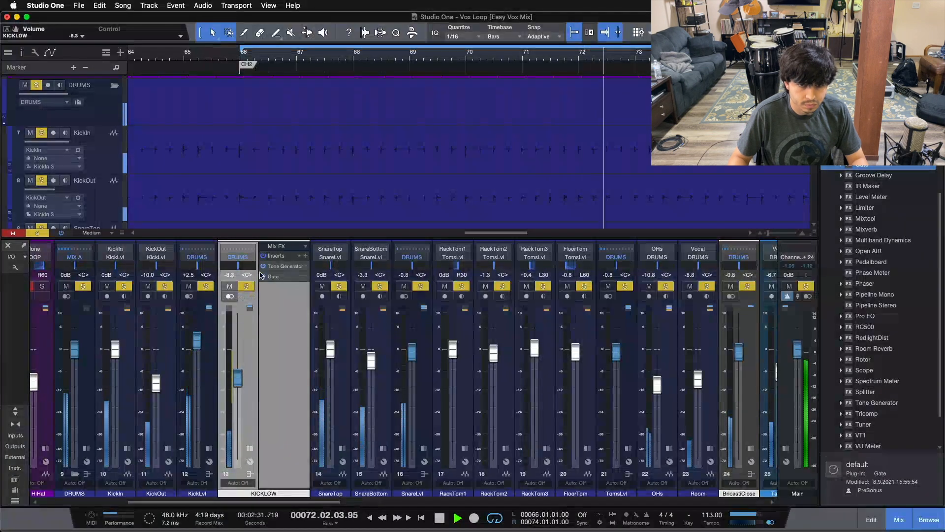
click(279, 266)
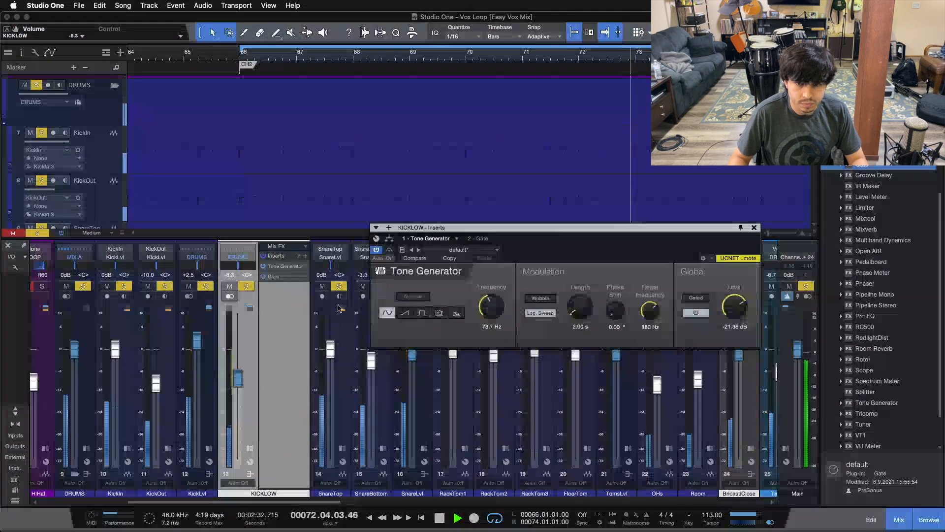
click(477, 239)
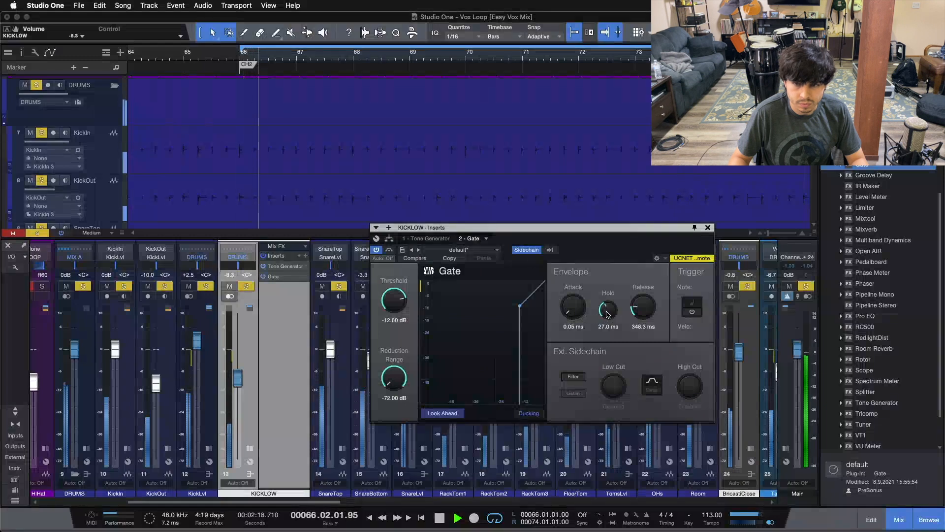
scroll(606, 314, down, 1)
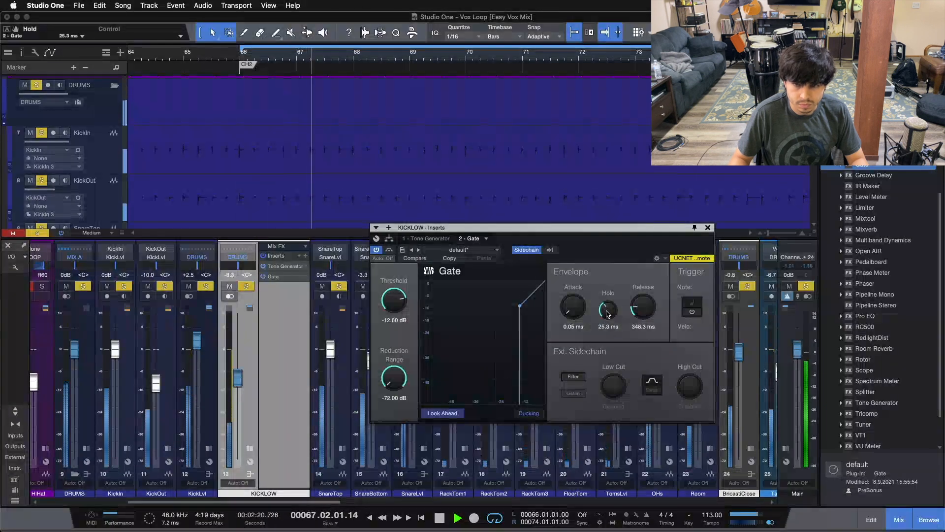
scroll(607, 314, up, 1)
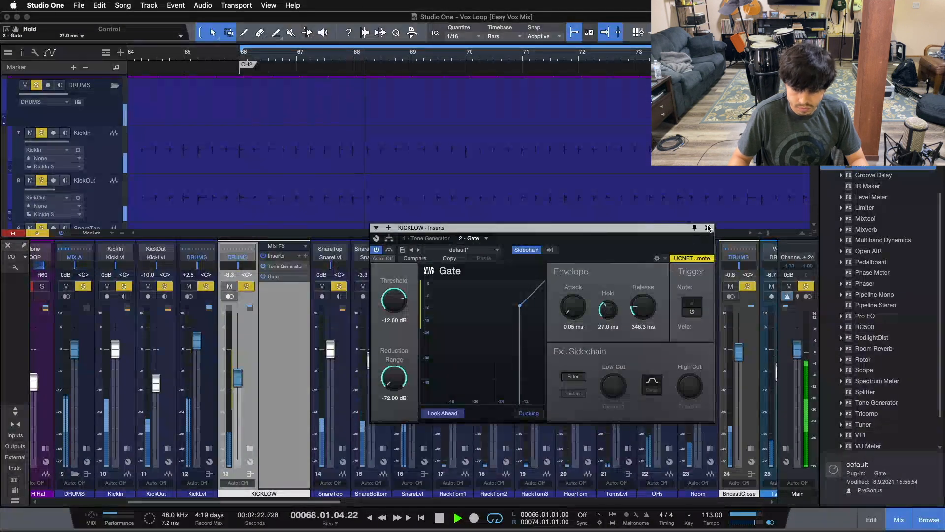
click(708, 228)
Clear all solos and restart playback to hear the full mix.
key(space)
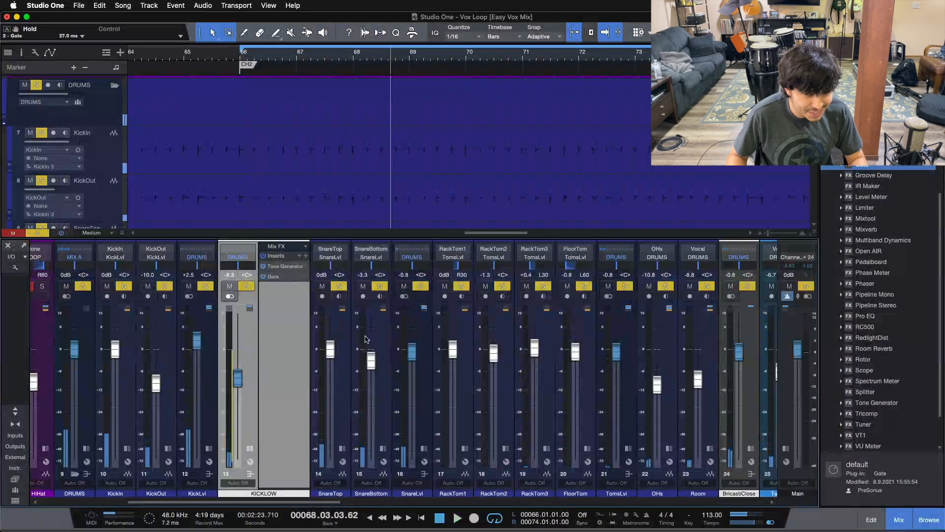
double_click(258, 447)
key(s)
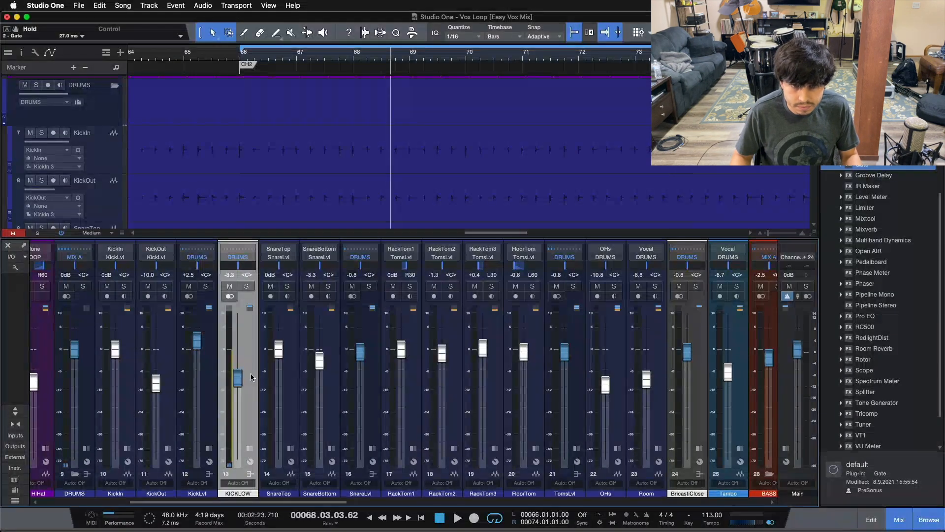
key(space)
Set the KICKLOW fader to about -10.8 dB while listening to the full mix.
drag(238, 377, 240, 379)
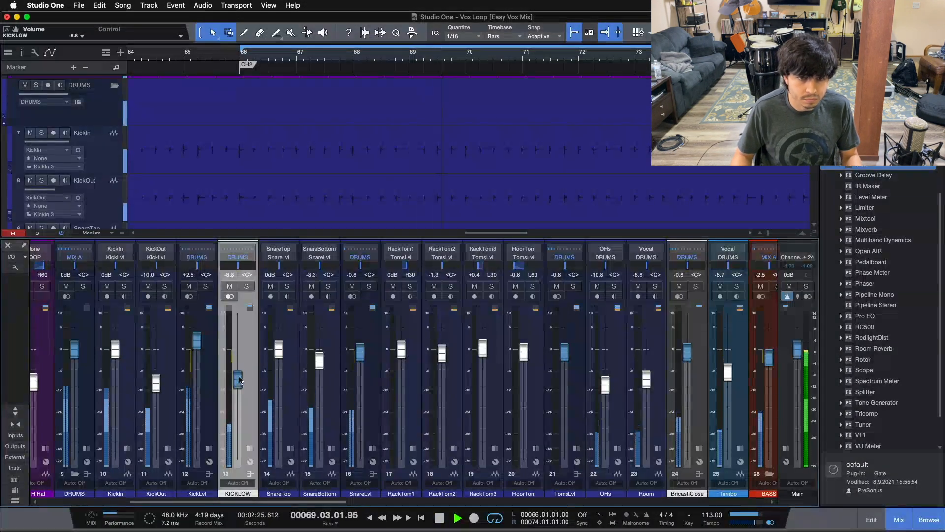
drag(239, 379, 238, 376)
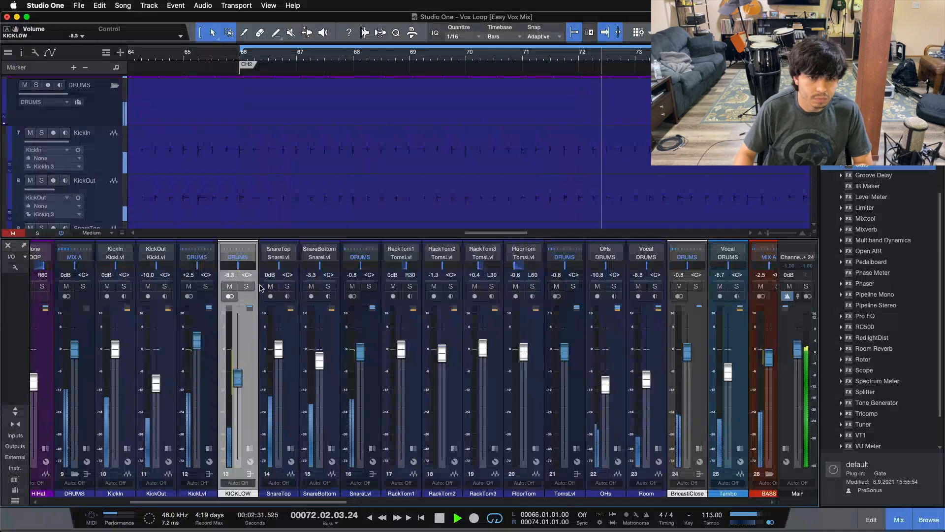
click(230, 286)
drag(238, 378, 241, 413)
click(230, 286)
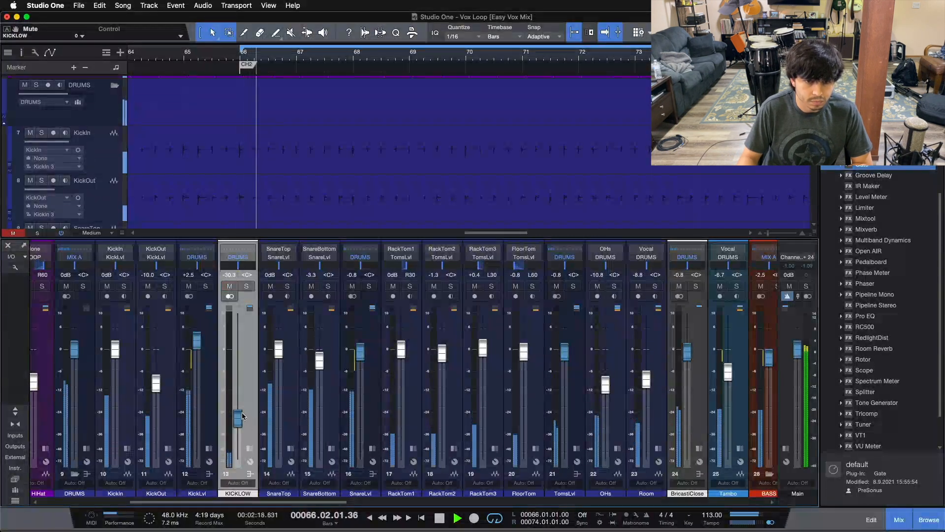
scroll(241, 414, up, 6)
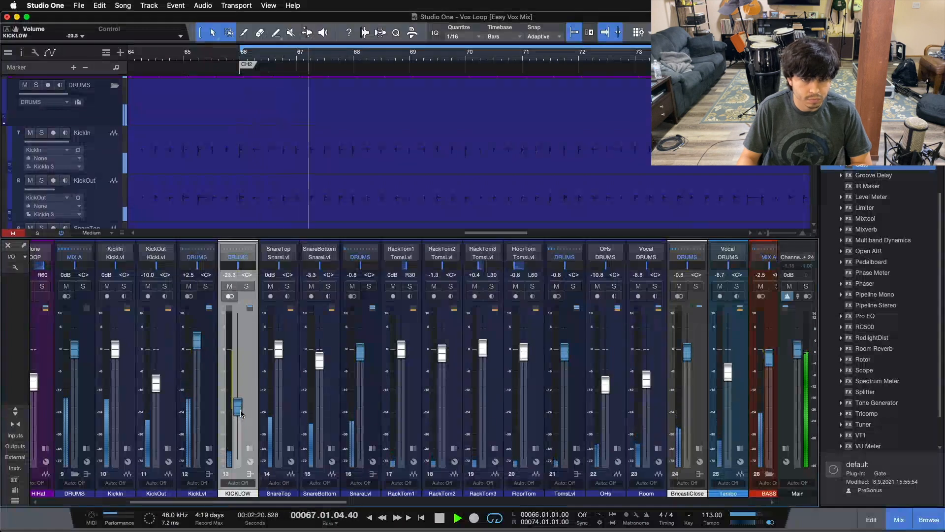
scroll(241, 410, up, 3)
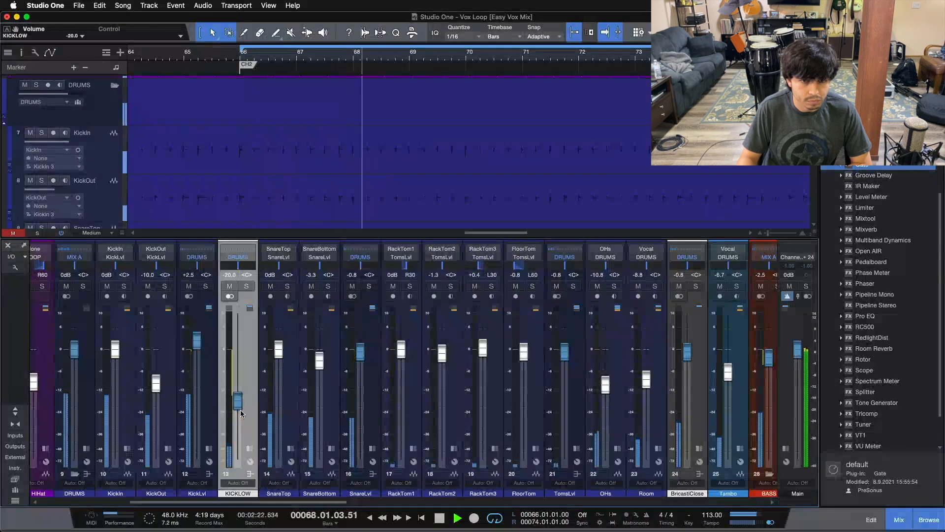
scroll(241, 412, up, 3)
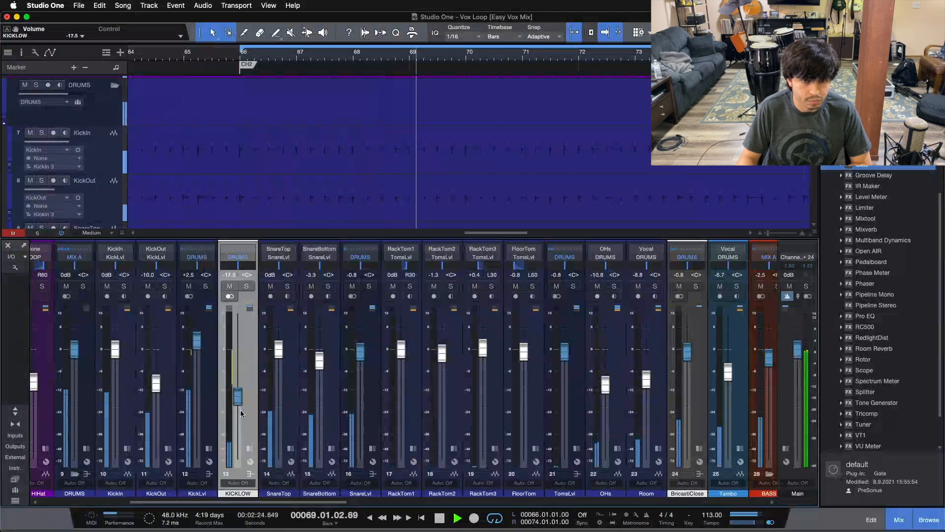
scroll(240, 412, up, 2)
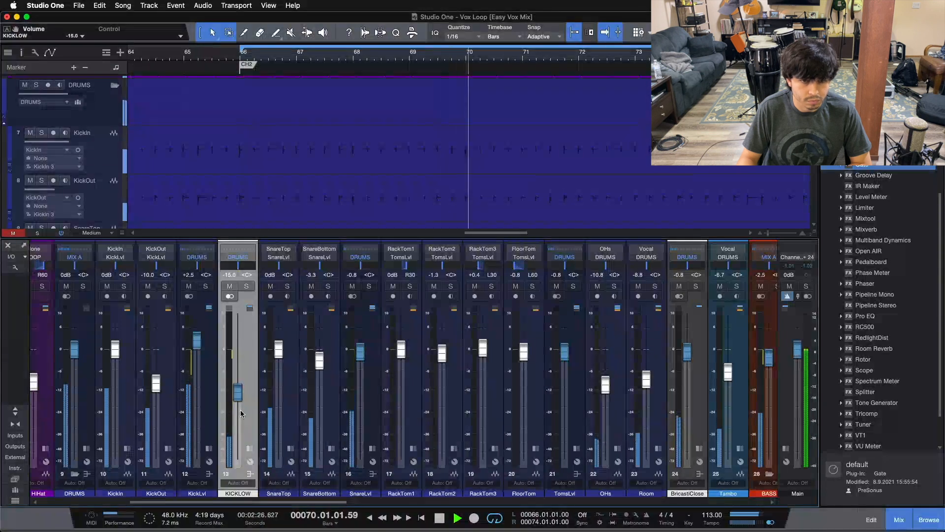
scroll(240, 413, up, 2)
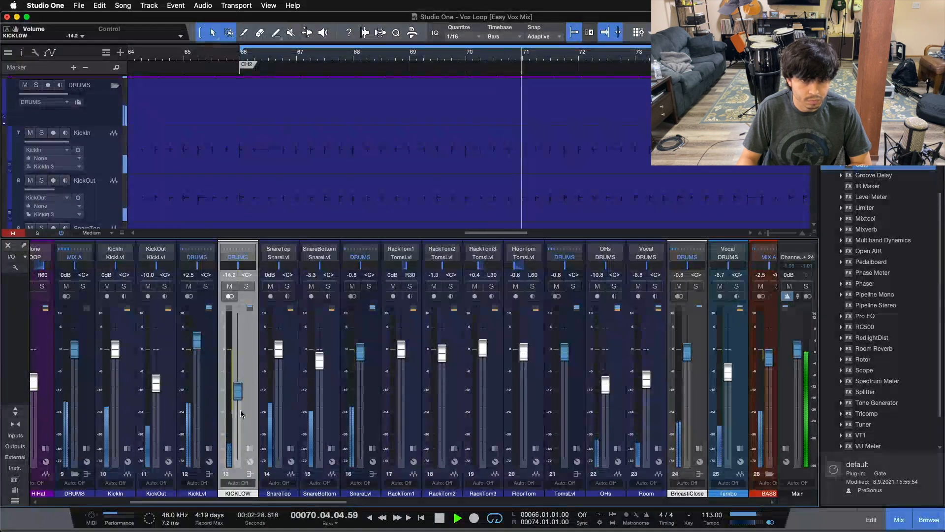
scroll(240, 412, up, 2)
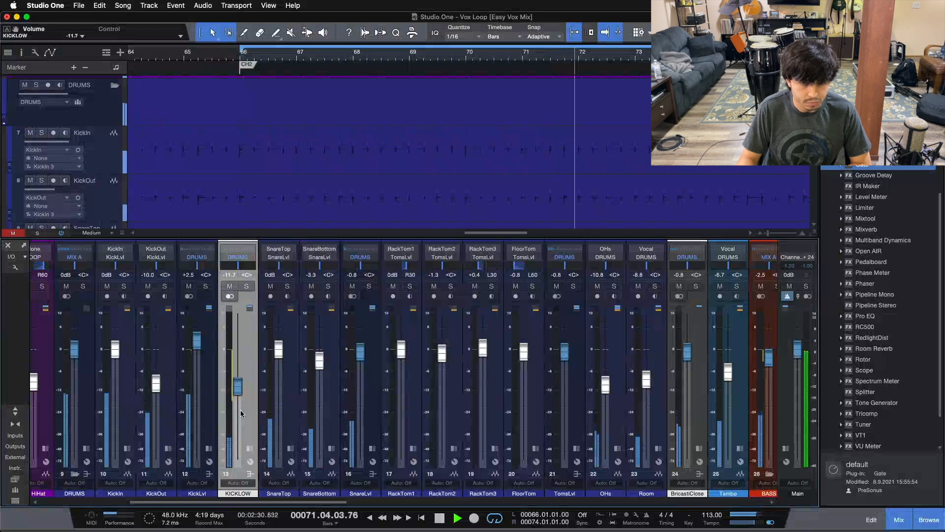
scroll(240, 409, up, 1)
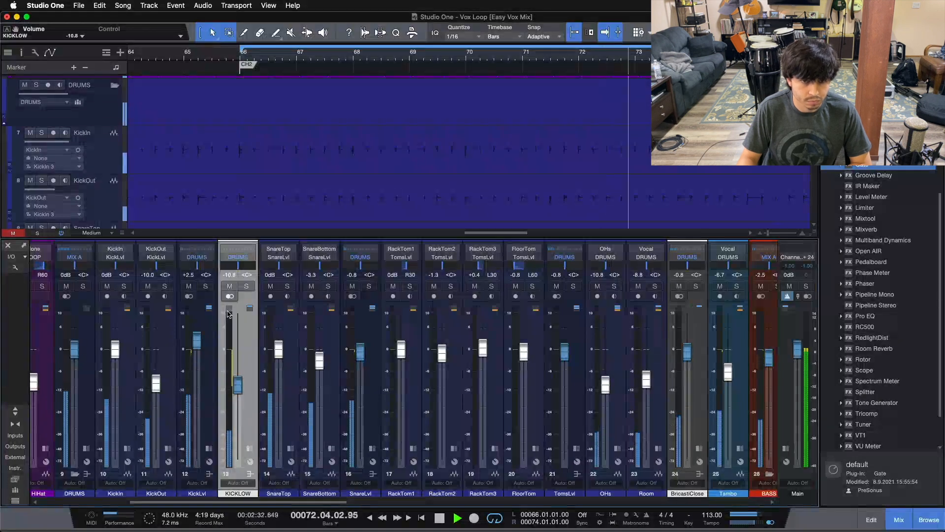
Toggle KICKLOW's mute repeatedly during playback to compare the kick with and without the low tone, then stop.
click(230, 287)
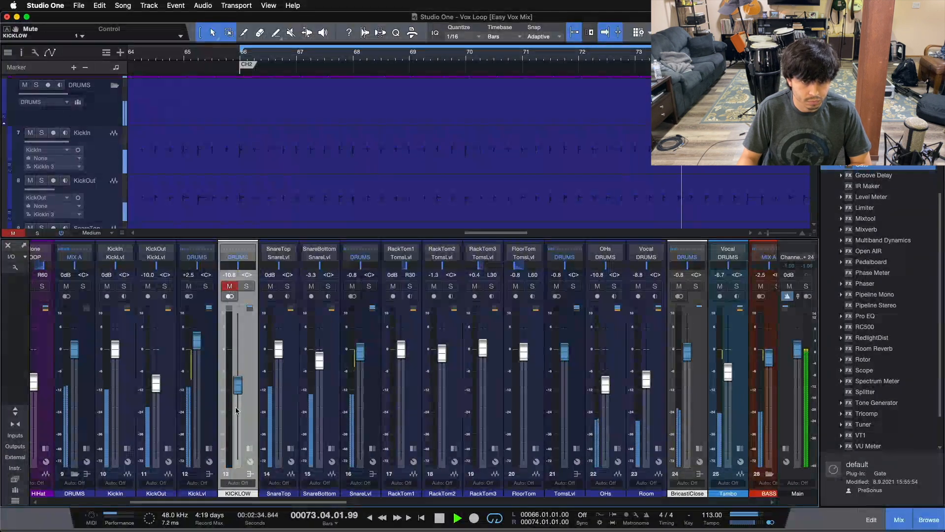
click(229, 287)
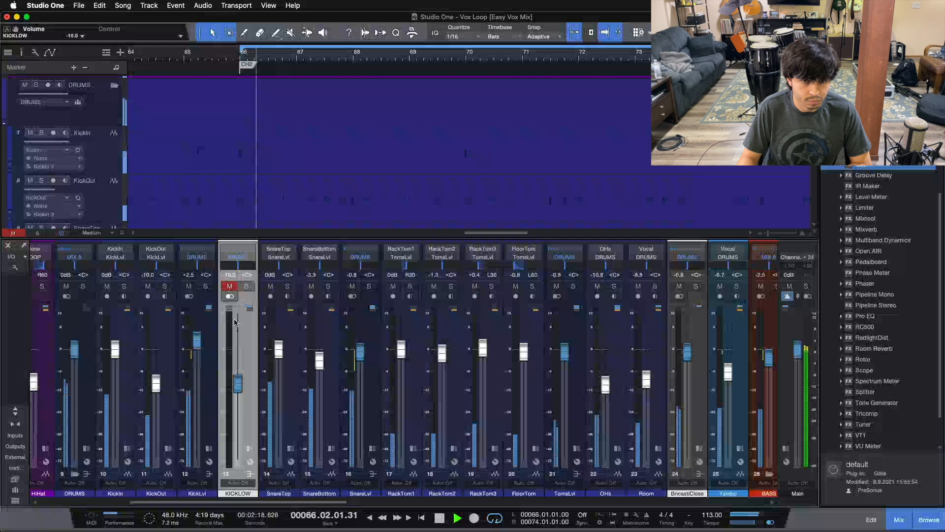
click(231, 287)
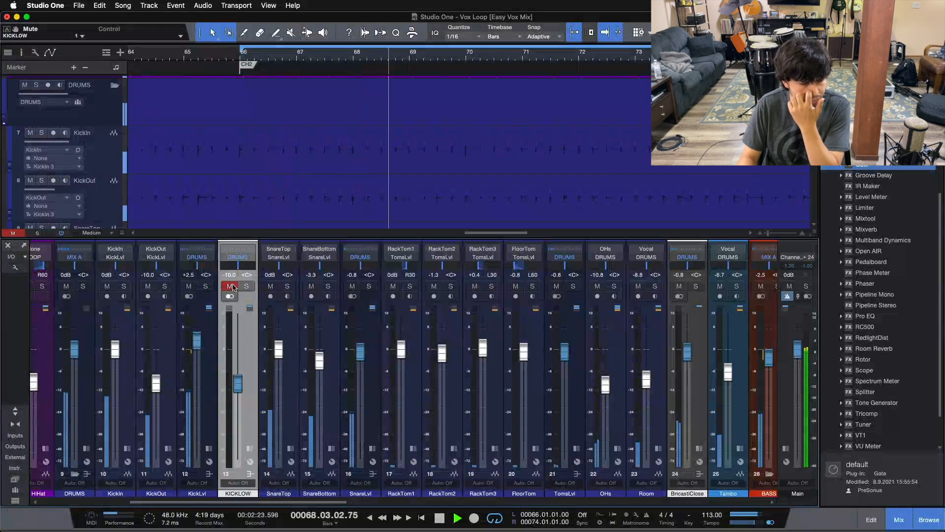
click(231, 287)
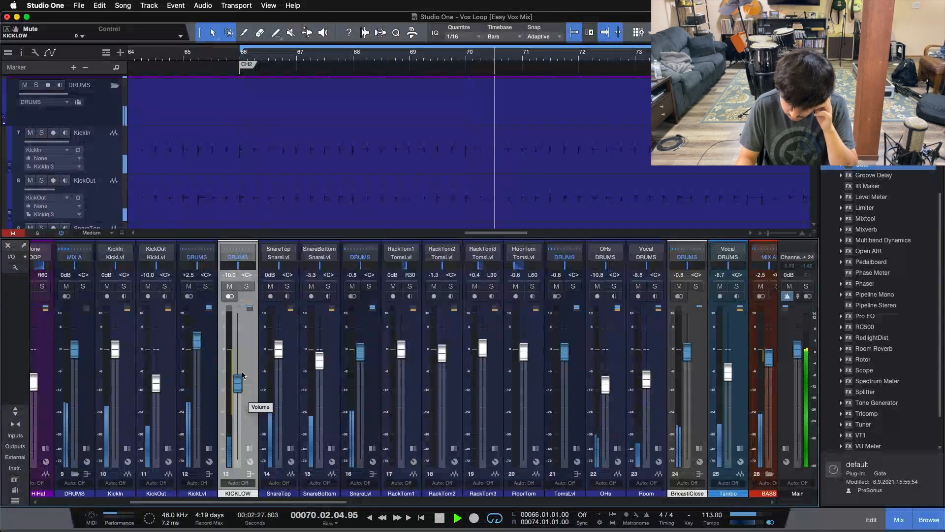
click(231, 287)
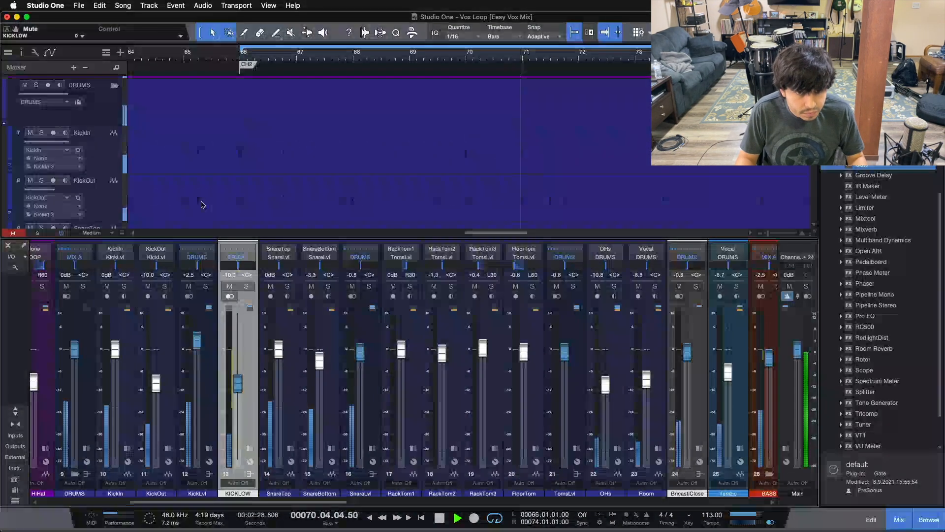
click(229, 286)
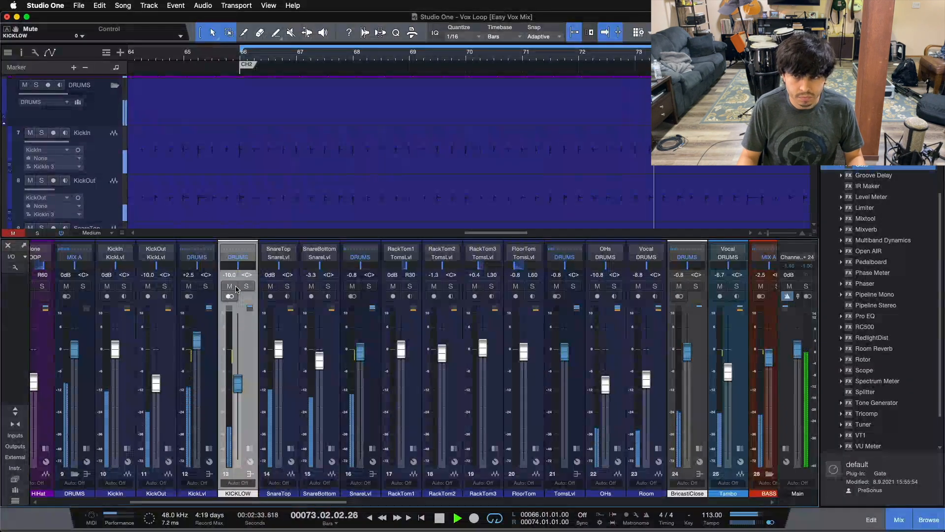
click(229, 287)
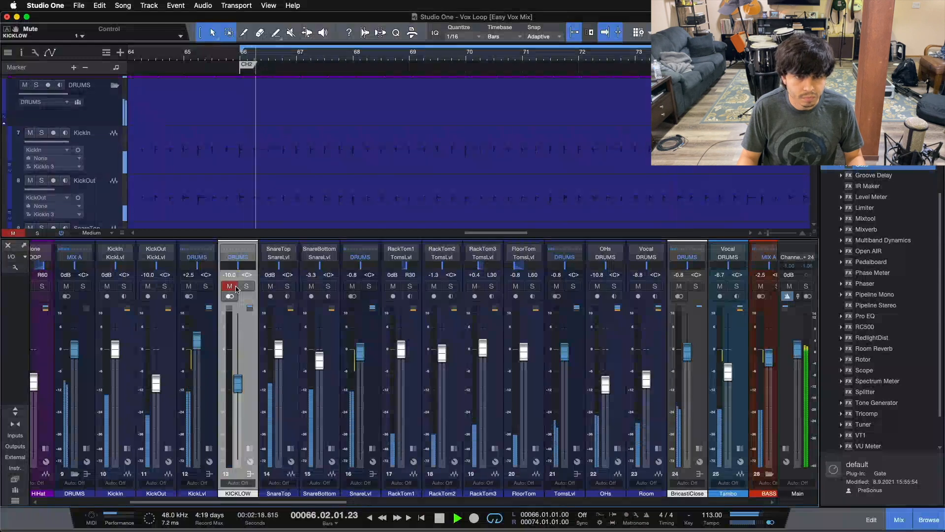
click(230, 287)
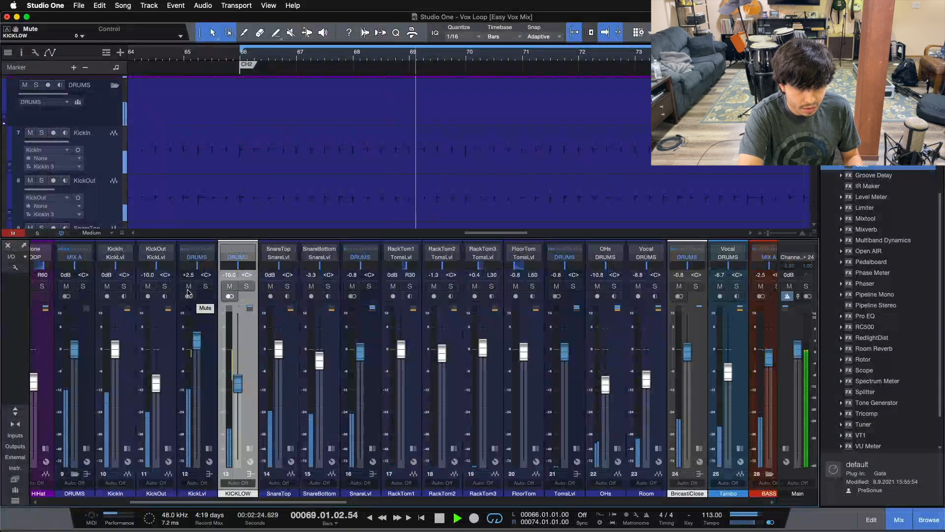
key(space)
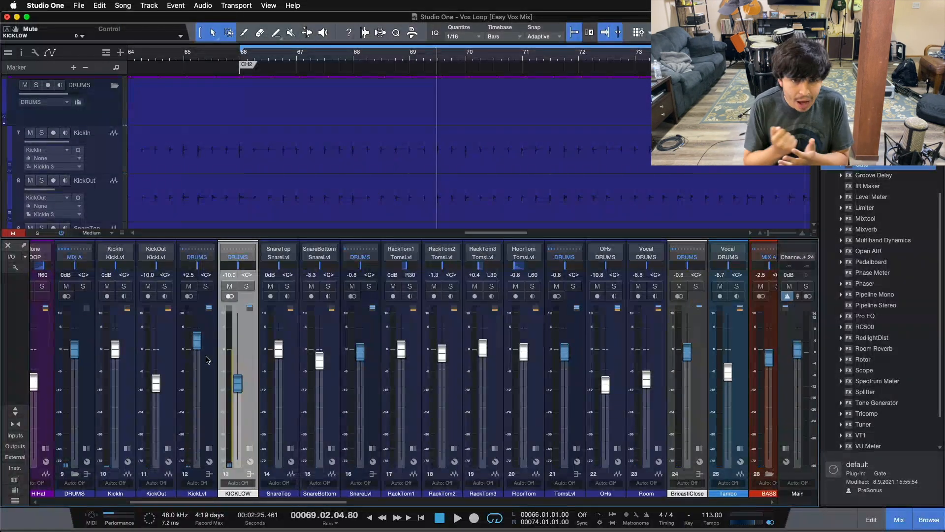
Expand the DRUMS and KICKLOW inserts, open the Tone Generator window and switch it to the Gate plug-in.
click(206, 360)
click(210, 449)
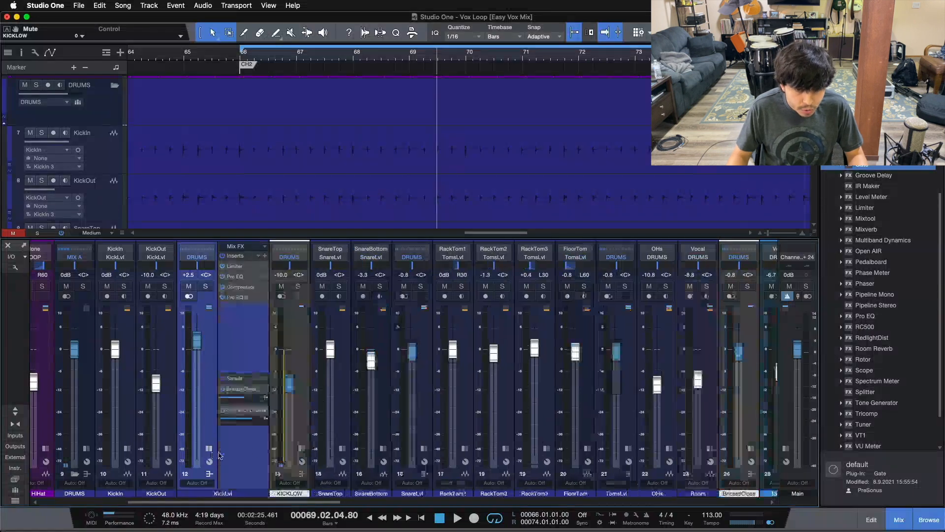
click(302, 449)
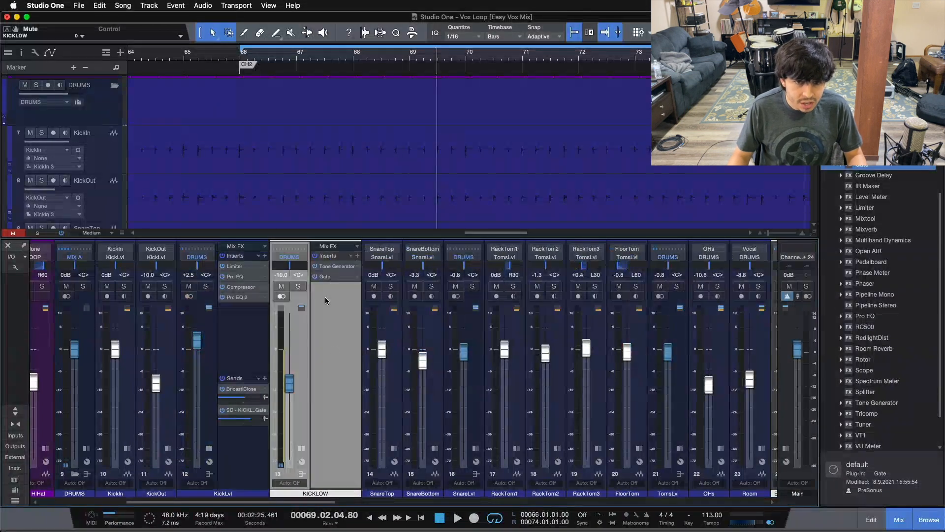
double_click(328, 266)
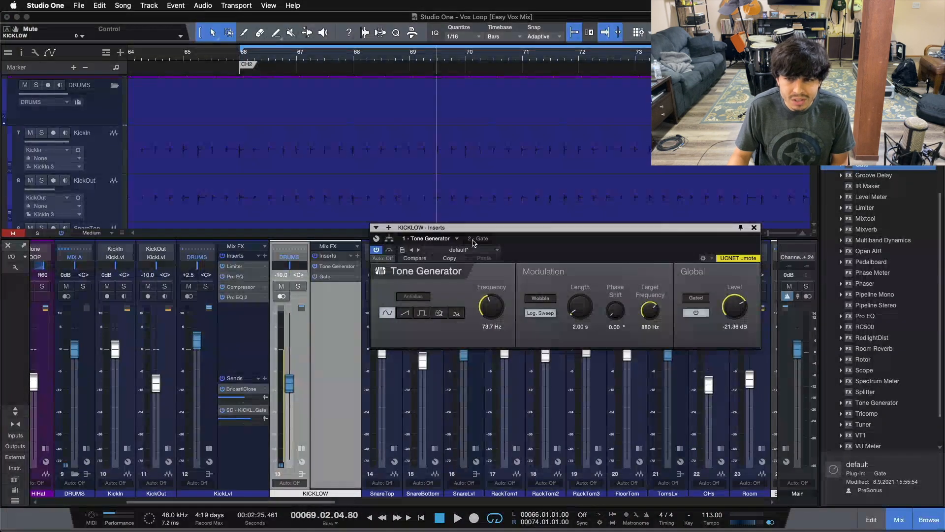
click(476, 238)
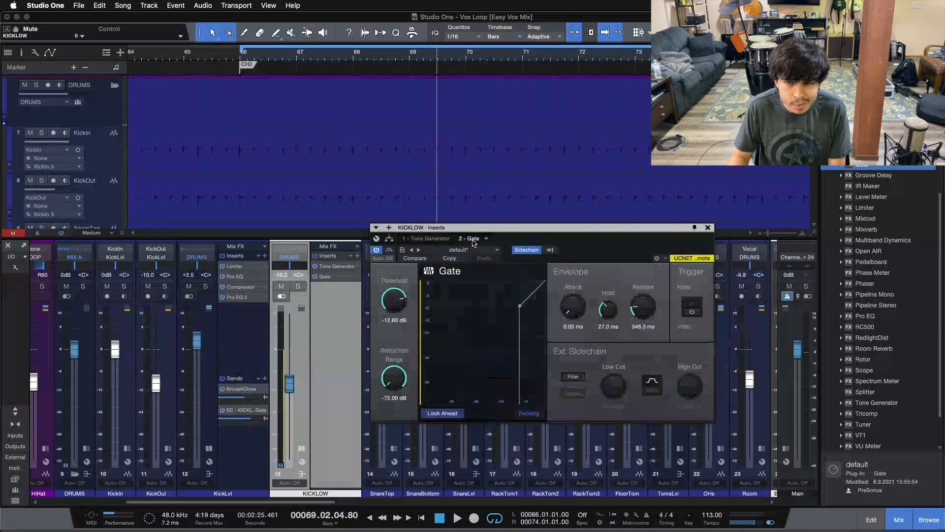